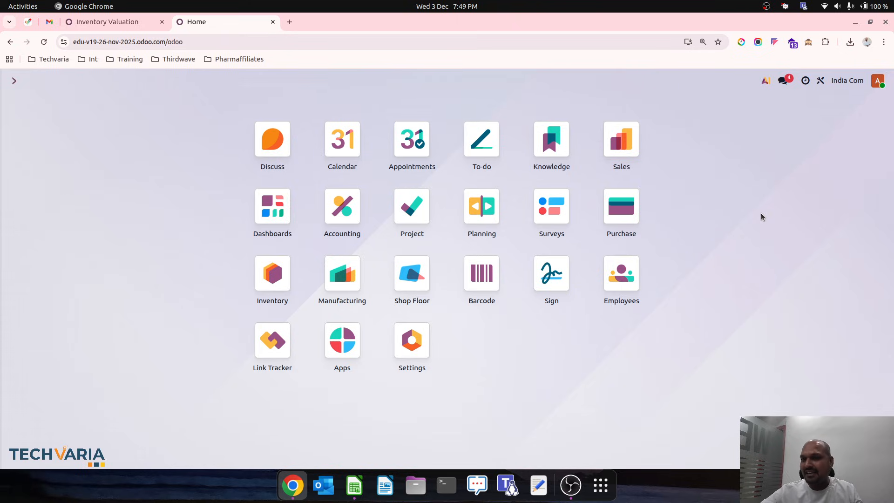
# Step: Open the Accounting settings and filter them by "inve" to reach the inventory valuation options
pyautogui.click(357, 201)
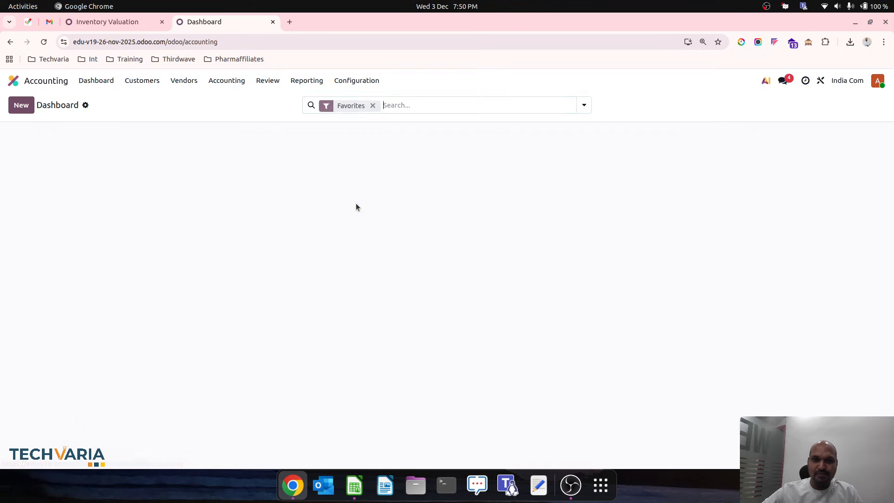
pyautogui.click(370, 84)
pyautogui.click(372, 100)
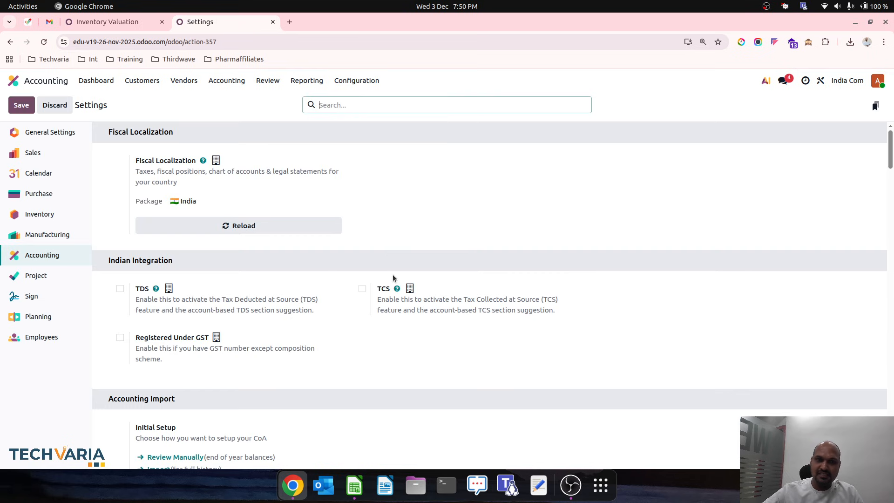
pyautogui.scroll(-10, 393, 274)
pyautogui.write('stock')
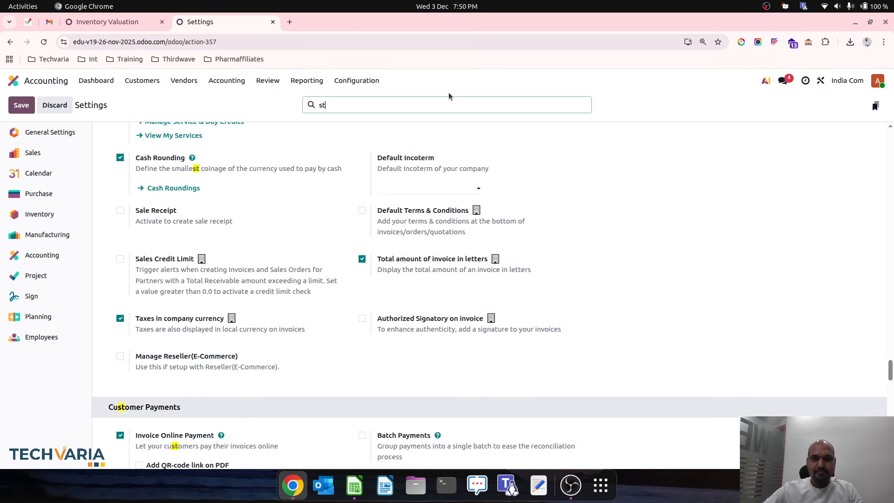
pyautogui.press('BackSpace')
pyautogui.press('BackSpace')
pyautogui.press('BackSpace')
pyautogui.press('BackSpace')
pyautogui.press('BackSpace')
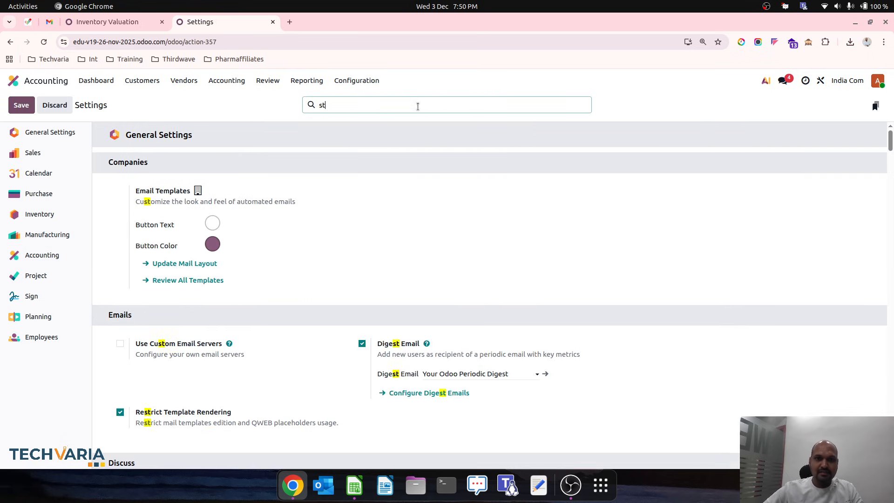
pyautogui.write('inve')
pyautogui.scroll(-1, 381, 231)
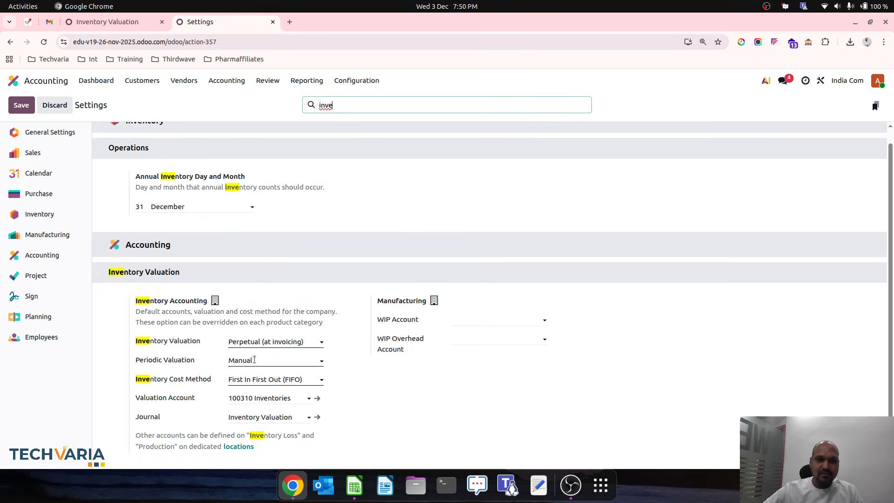
# Step: Review the available choices for Periodic Valuation and Inventory Valuation without changing either setting
pyautogui.click(281, 363)
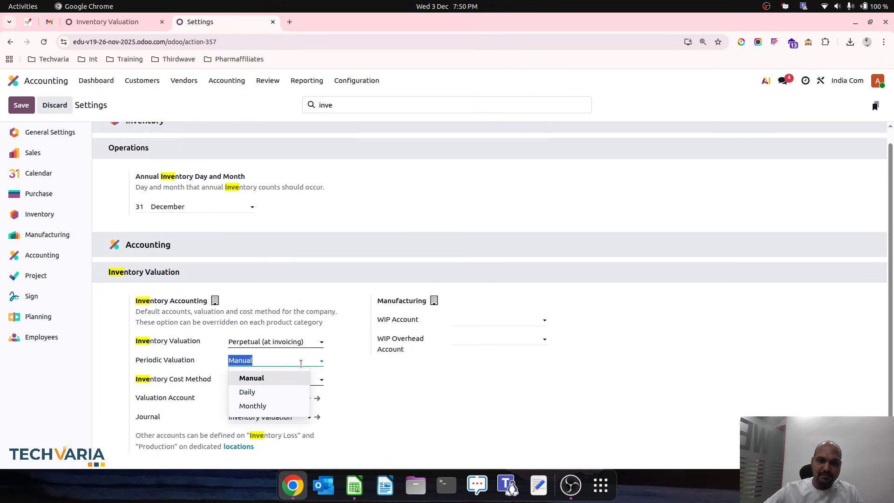
pyautogui.click(349, 396)
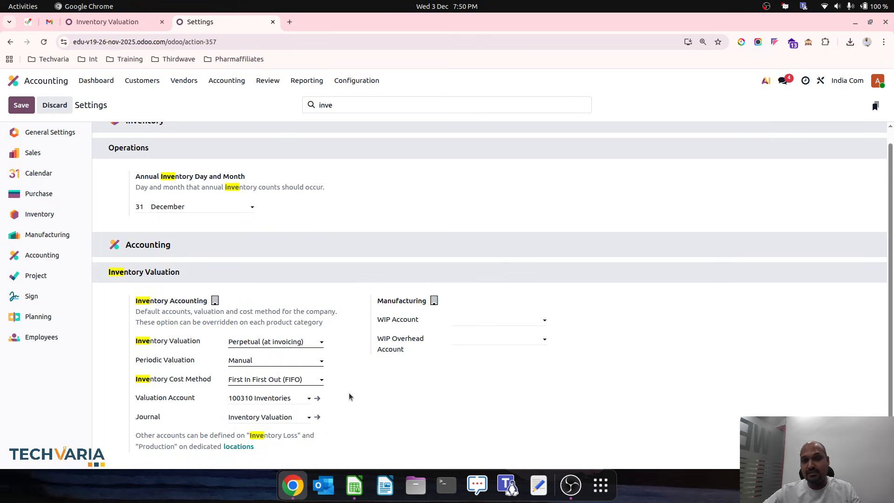
pyautogui.click(318, 359)
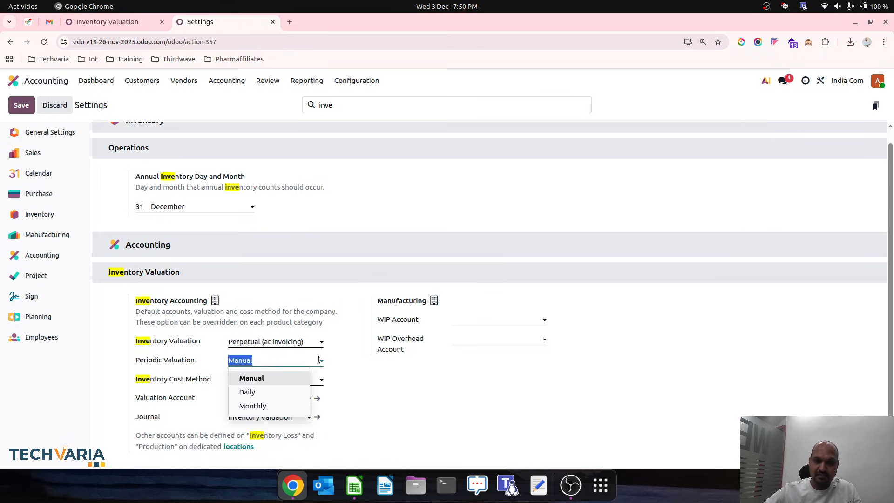
pyautogui.click(376, 416)
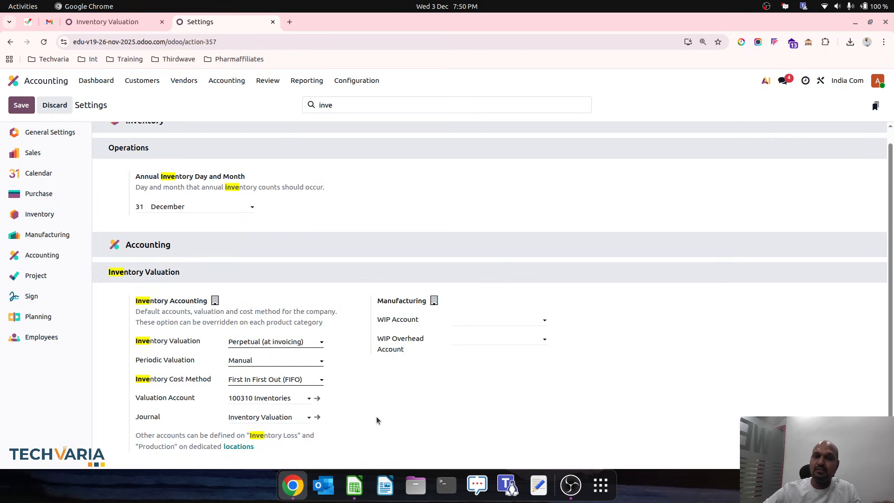
pyautogui.click(320, 346)
pyautogui.click(362, 391)
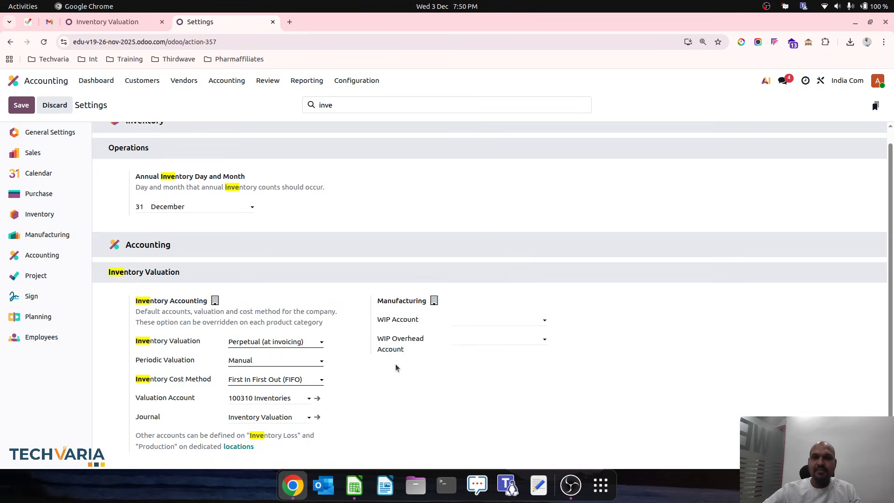
# Step: In the Chart of Accounts, examine the Inventories account and its linked Variation Account, and return to the account list
pyautogui.click(357, 81)
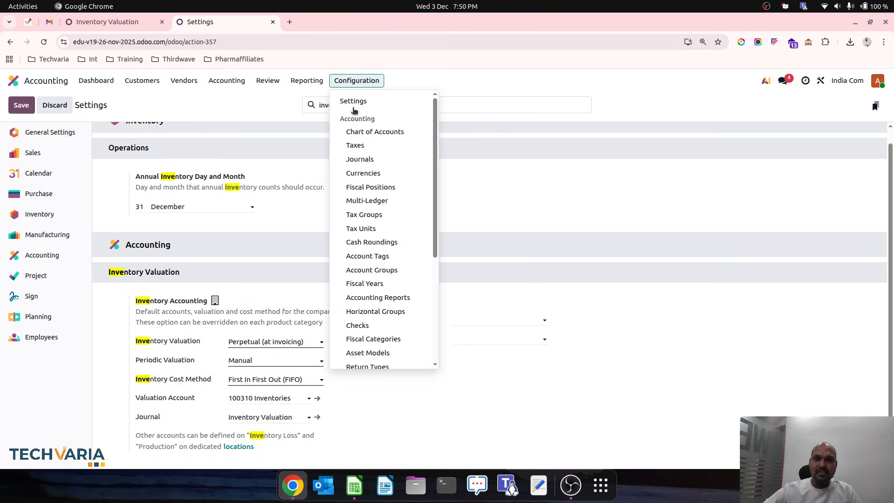
pyautogui.click(355, 130)
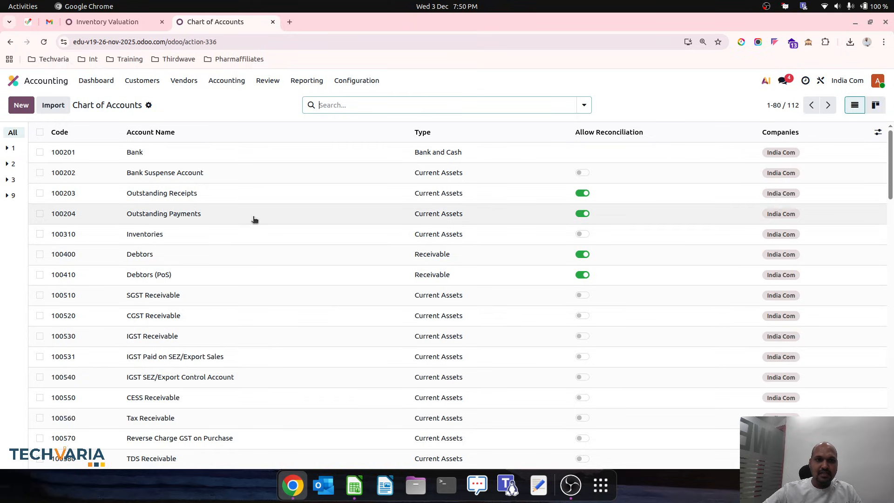
pyautogui.click(406, 242)
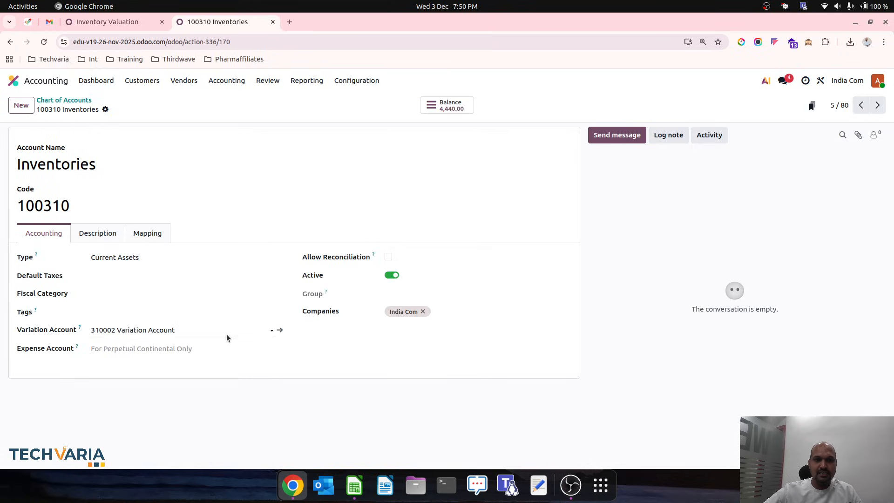
pyautogui.click(280, 331)
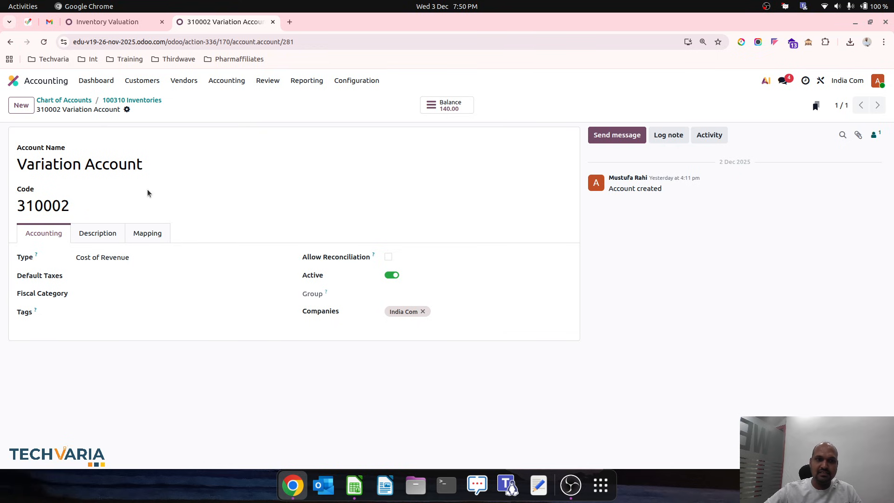
pyautogui.click(107, 101)
pyautogui.click(72, 100)
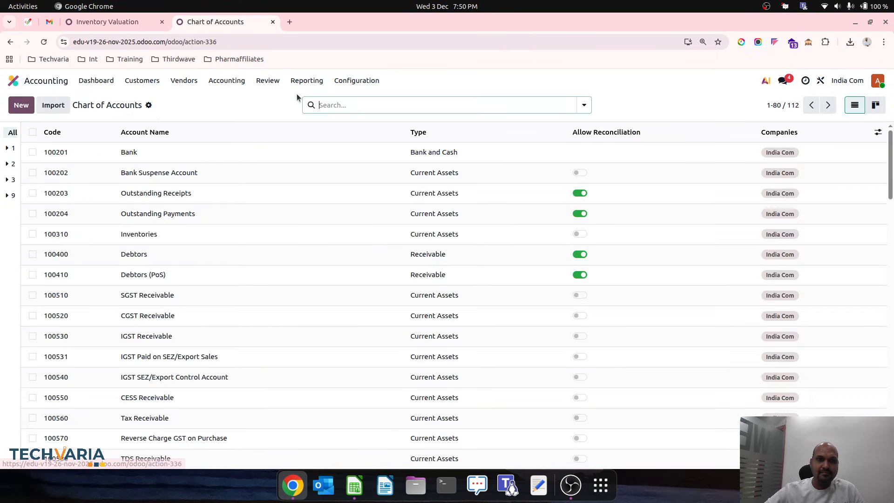
# Step: Open the Perpetual Goods product category to examine its costing and account properties, and list its products
pyautogui.click(357, 80)
pyautogui.scroll(-5, 373, 279)
pyautogui.click(373, 285)
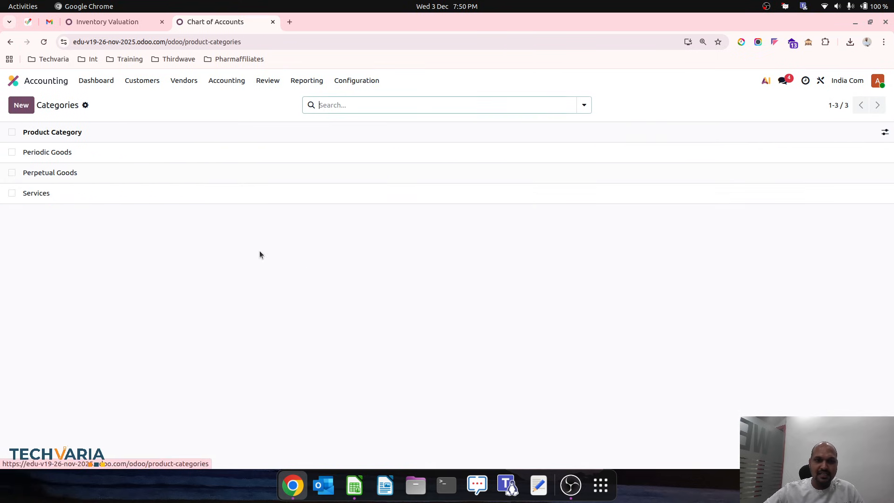
pyautogui.click(170, 172)
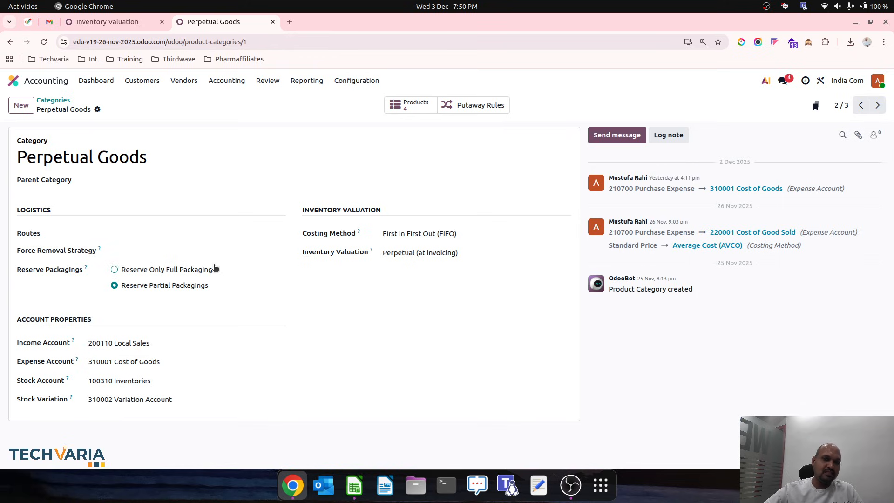
pyautogui.click(396, 104)
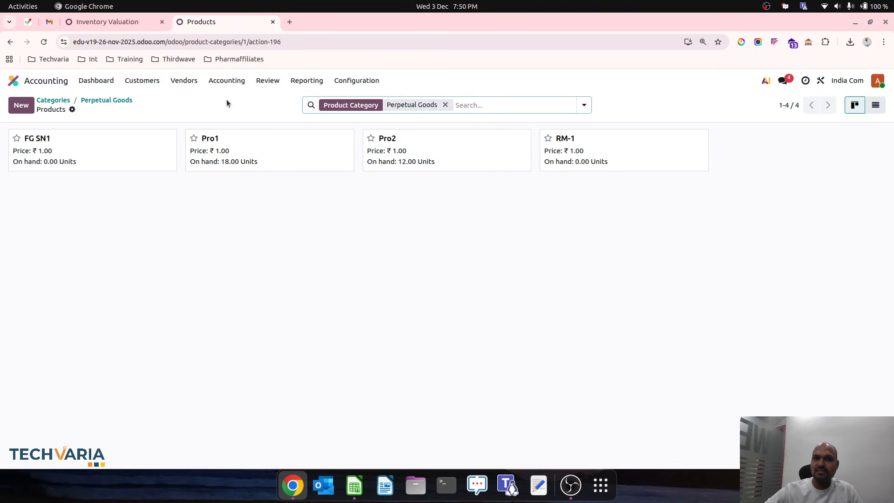
# Step: Switch to the Inventory module and open the Stock report
pyautogui.click(14, 81)
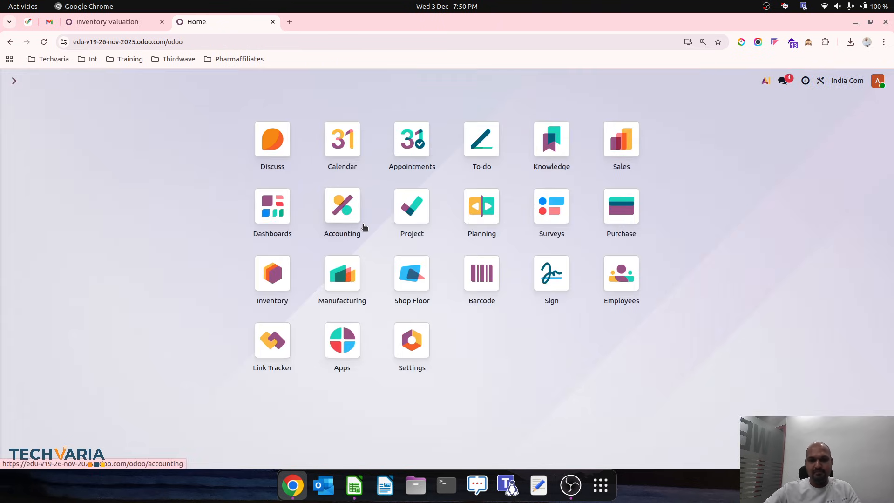
pyautogui.write('inv')
pyautogui.press('Return')
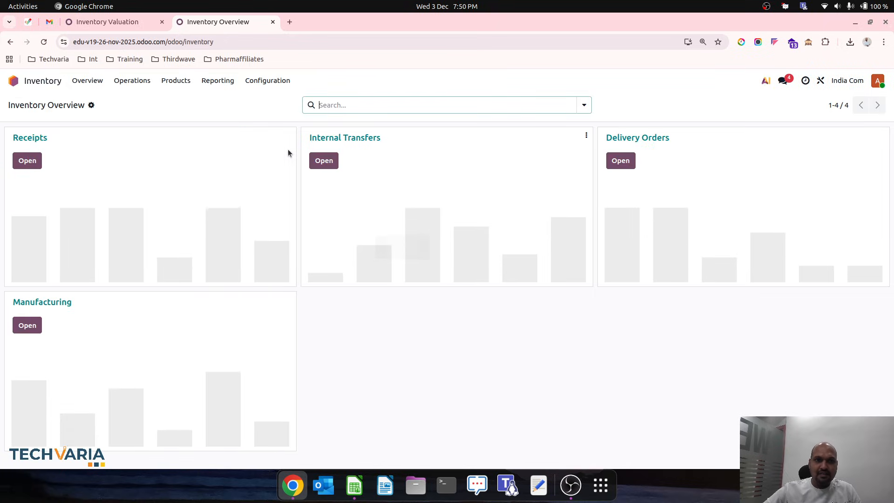
pyautogui.click(218, 82)
pyautogui.click(223, 99)
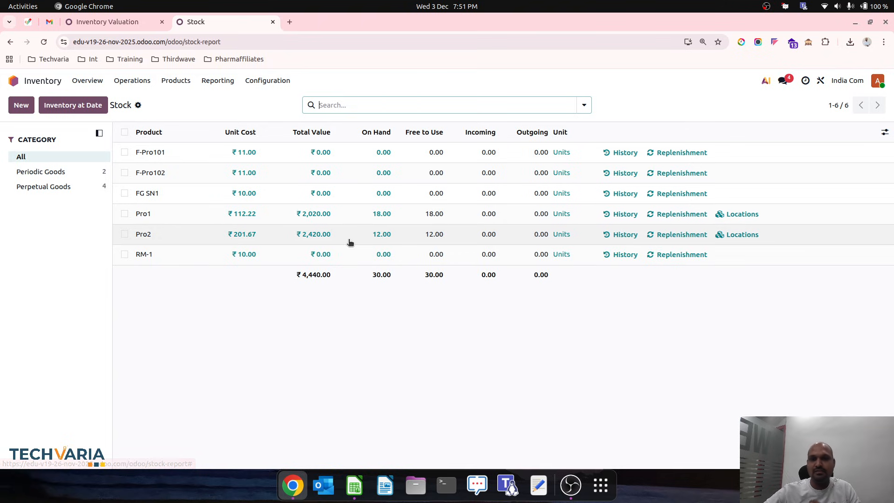
# Step: Examine the incoming valuation lines behind Pro1's total value, and return to the Stock report to check the overall total value
pyautogui.click(310, 215)
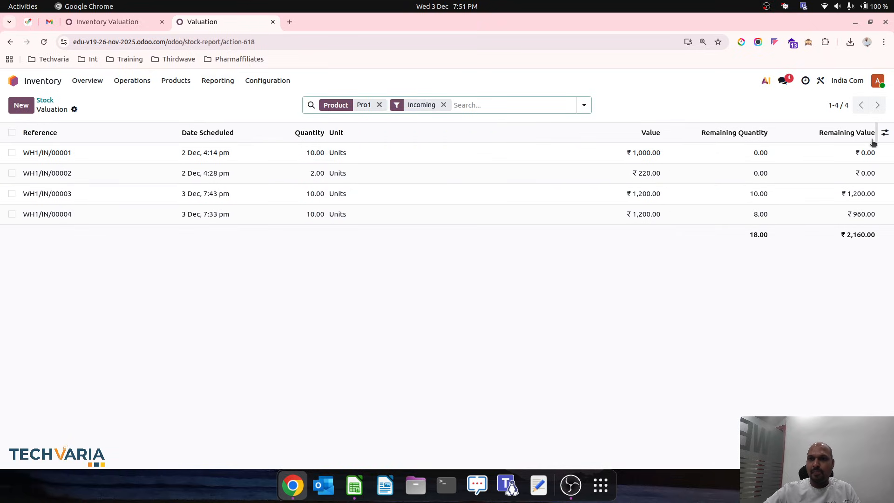
pyautogui.click(886, 133)
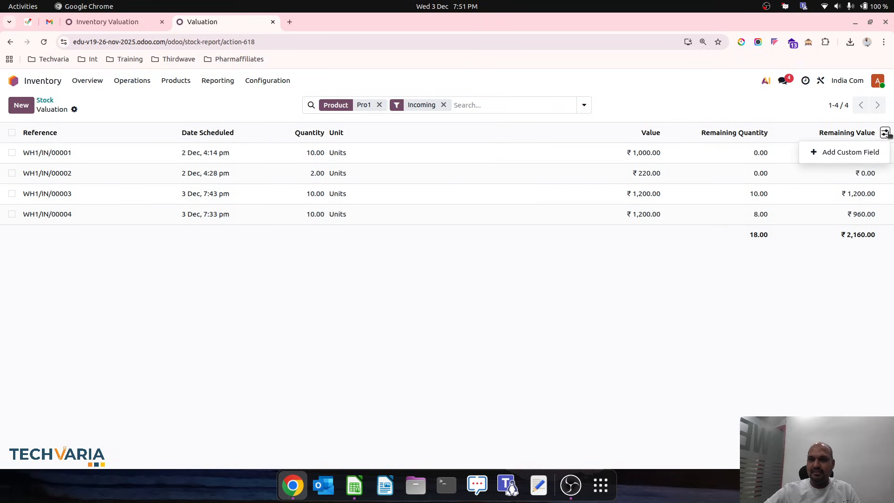
pyautogui.click(801, 110)
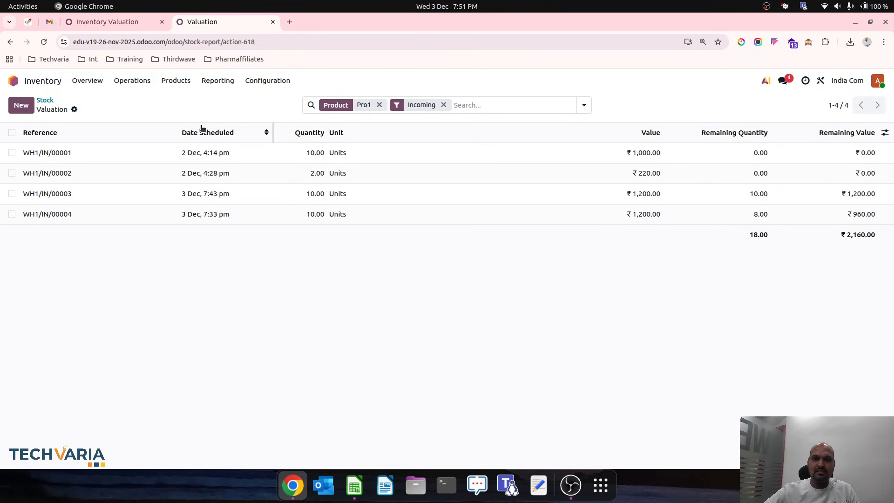
pyautogui.click(44, 100)
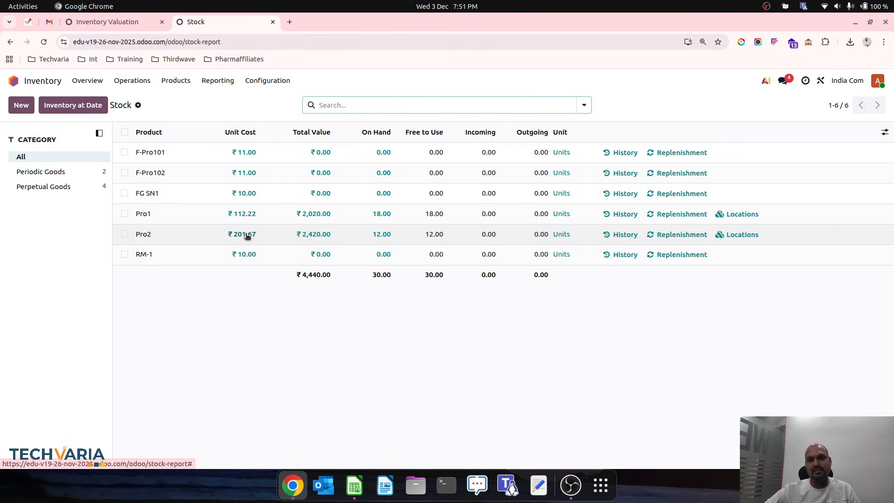
pyautogui.doubleClick(303, 276)
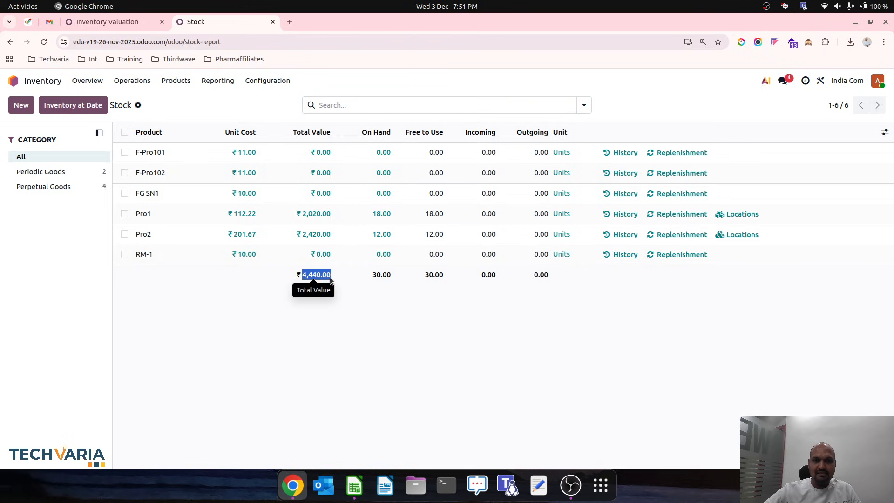
# Step: Open the Balance Sheet report to compare the Inventories account balance with the stock value
pyautogui.click(31, 80)
pyautogui.write('bala')
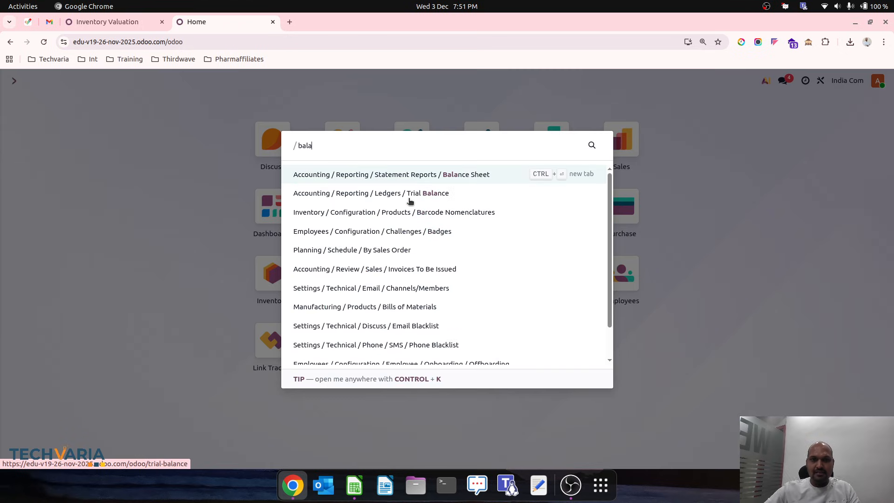
pyautogui.press('Return')
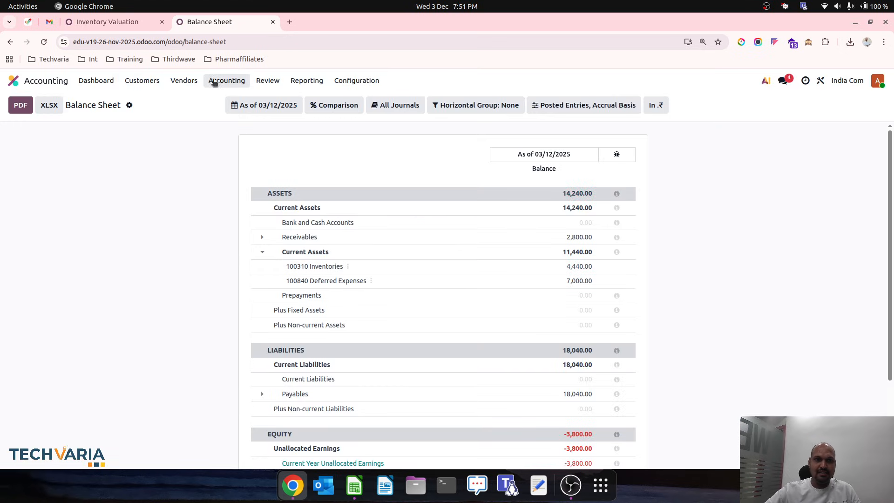
# Step: Return to the Inventory module and open the product Pro1 from the product list
pyautogui.click(38, 86)
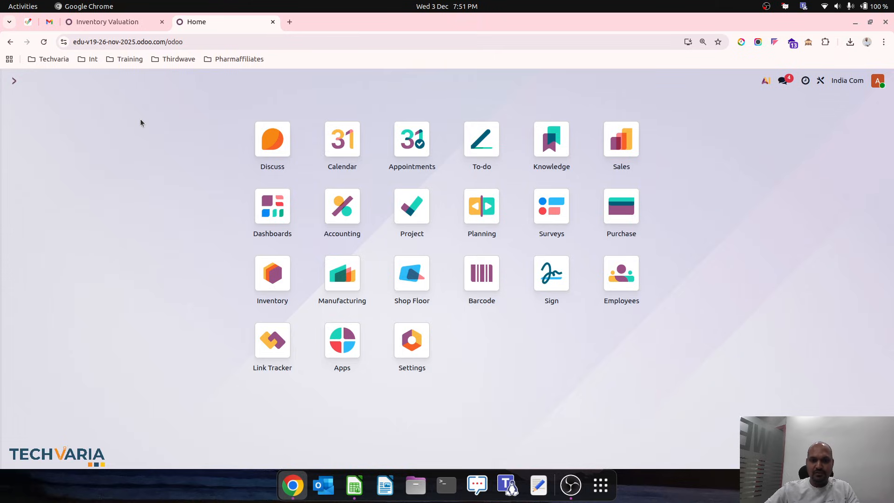
pyautogui.write('inve')
pyautogui.press('Return')
pyautogui.click(176, 80)
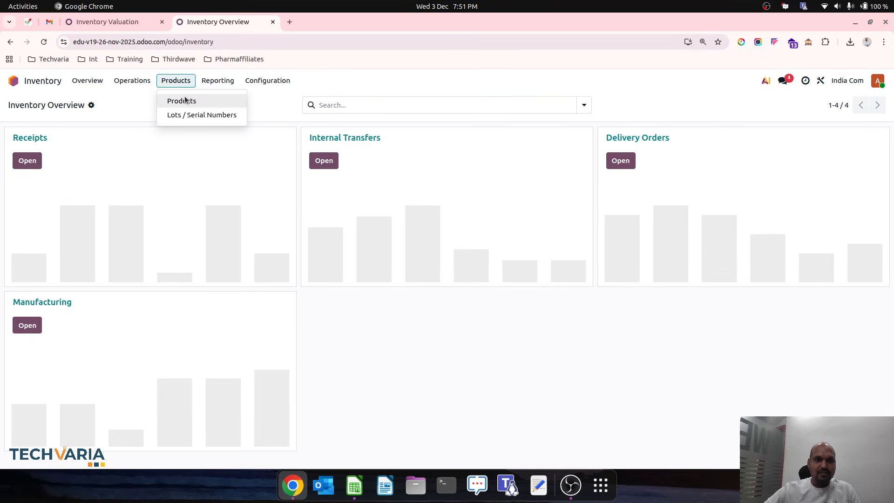
pyautogui.click(184, 98)
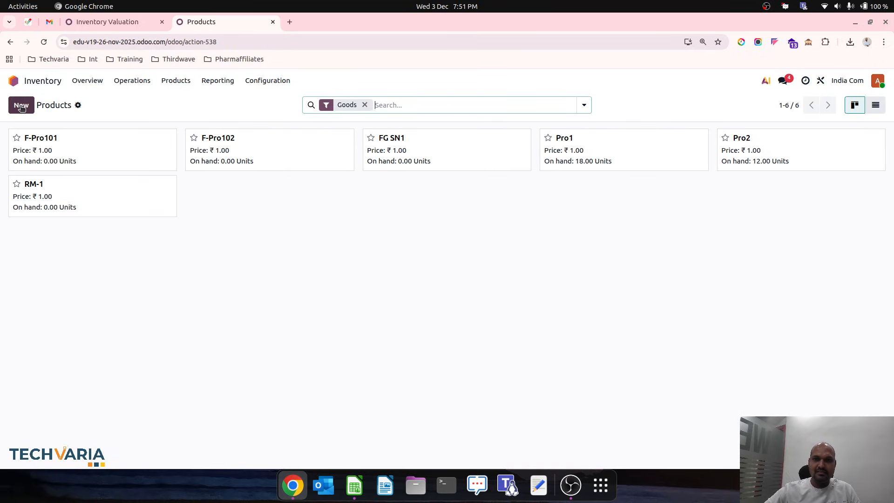
pyautogui.click(599, 156)
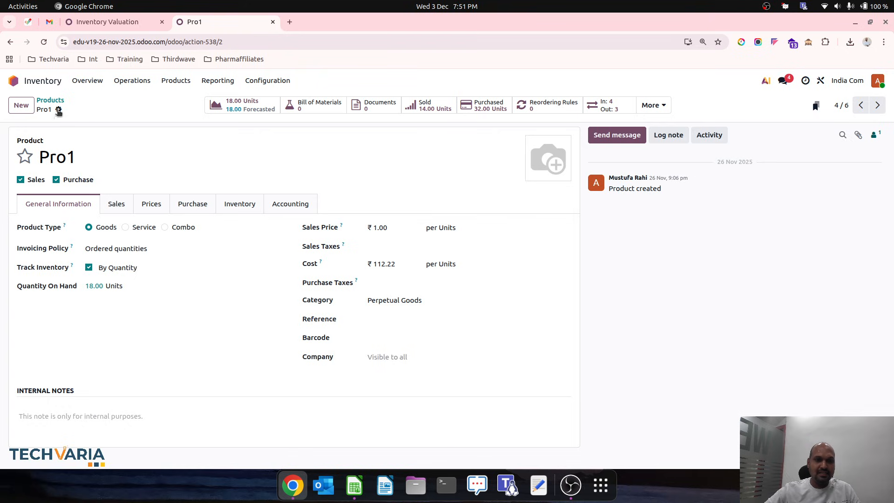
# Step: Duplicate the product Pro1 and name the copy Pro3
pyautogui.click(58, 110)
pyautogui.click(103, 151)
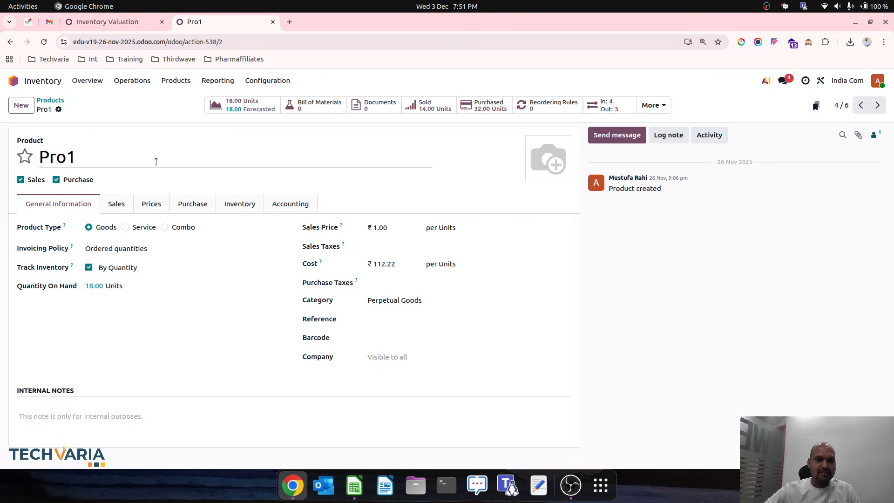
pyautogui.moveTo(158, 161); pyautogui.dragTo(74, 162)
pyautogui.press('BackSpace')
pyautogui.press('BackSpace')
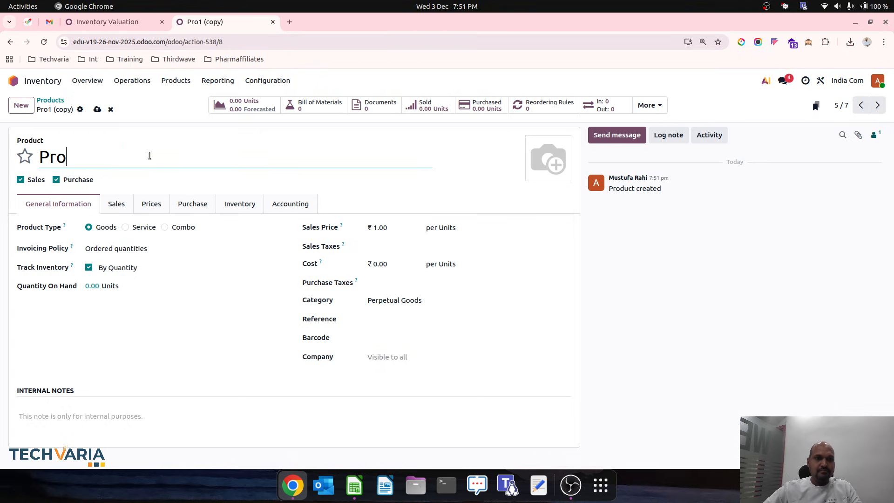
pyautogui.write('3')
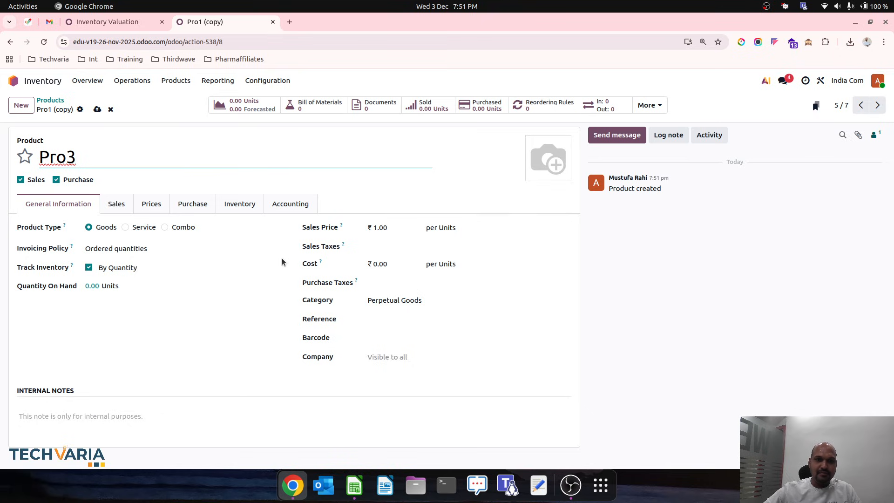
# Step: Save the product Pro3, duplicate it, and save the copy under the name Pro4
pyautogui.click(96, 109)
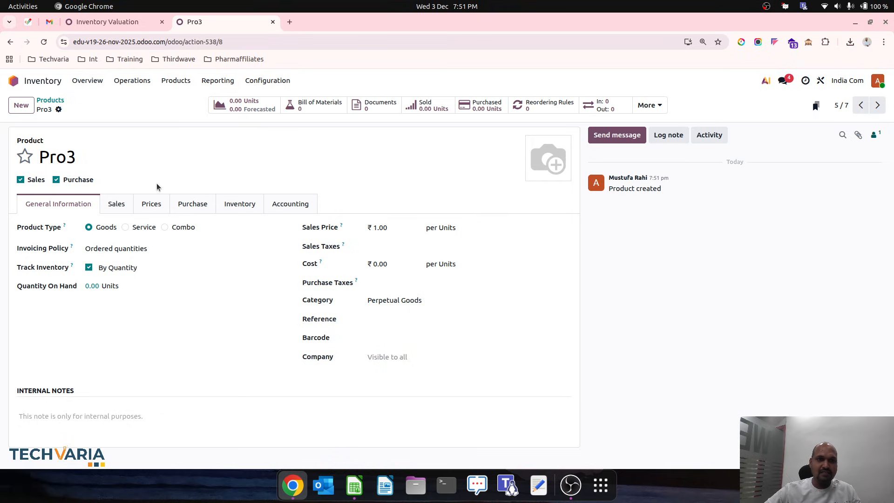
pyautogui.click(59, 110)
pyautogui.click(110, 156)
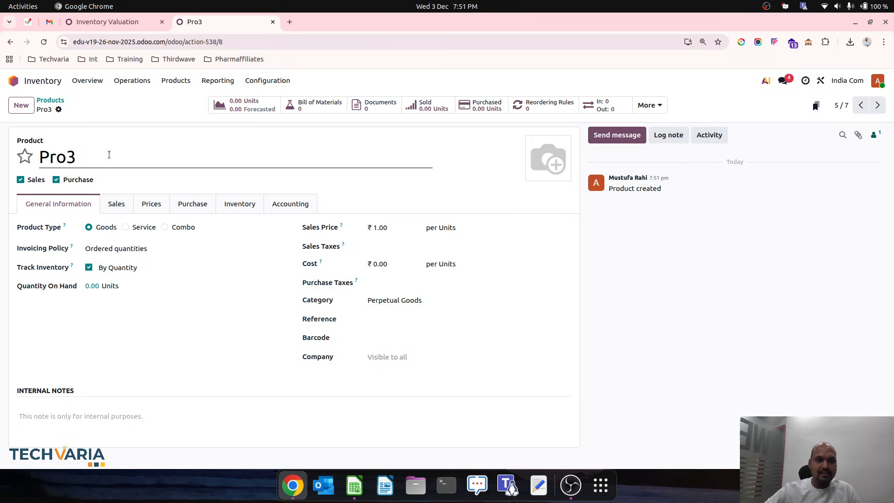
pyautogui.moveTo(127, 158); pyautogui.dragTo(68, 155)
pyautogui.write('4')
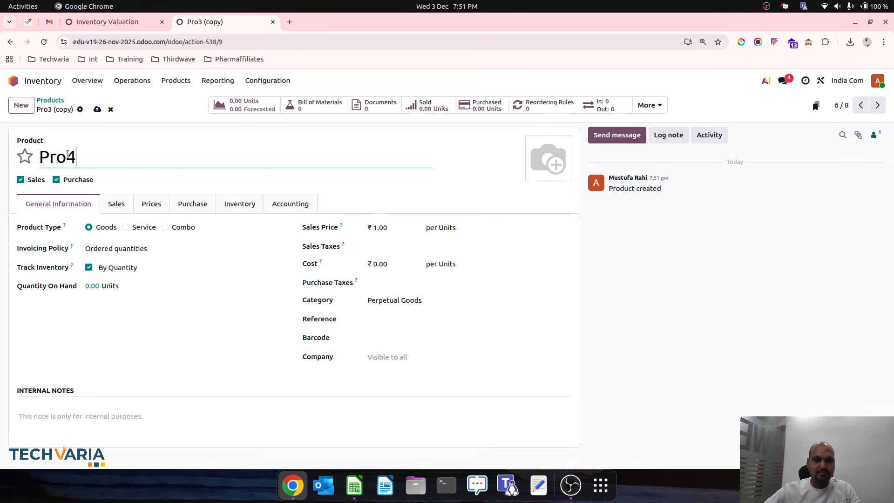
pyautogui.hotkey('alt', 's')
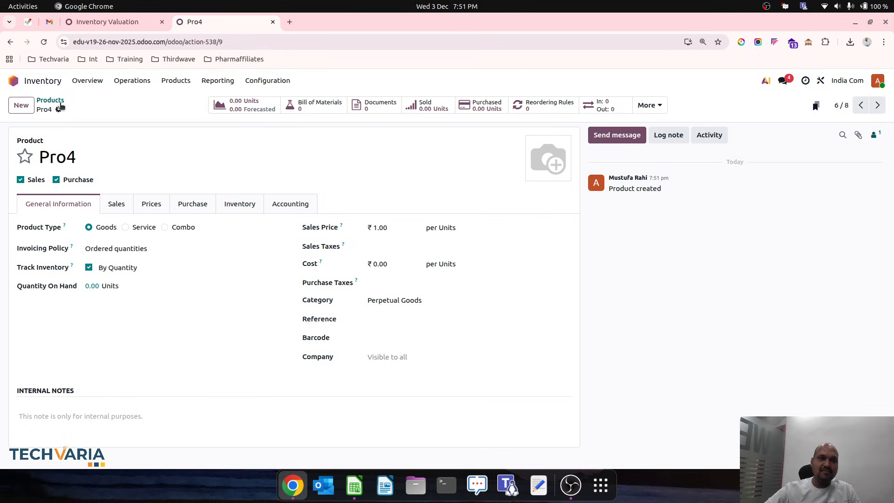
# Step: Create a new request for quotation in the Purchase module with Vendor1 as the vendor
pyautogui.click(50, 100)
pyautogui.click(13, 80)
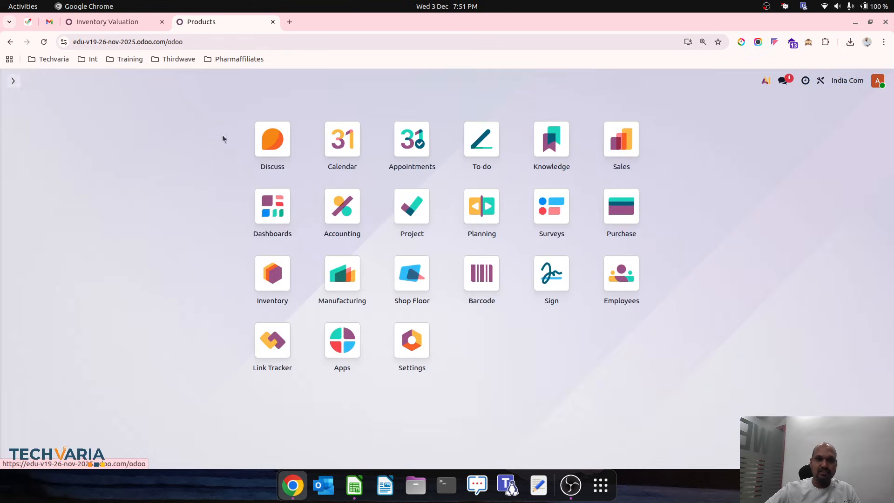
pyautogui.click(615, 224)
pyautogui.click(21, 104)
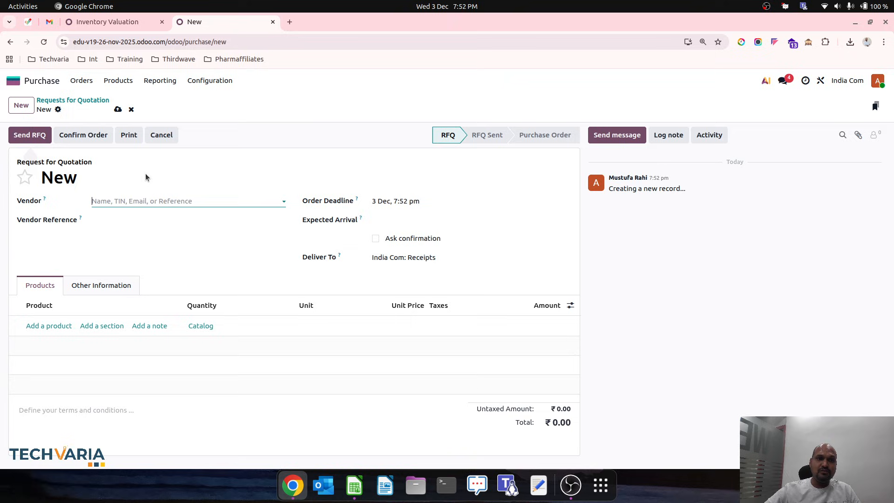
pyautogui.click(150, 201)
pyautogui.click(137, 218)
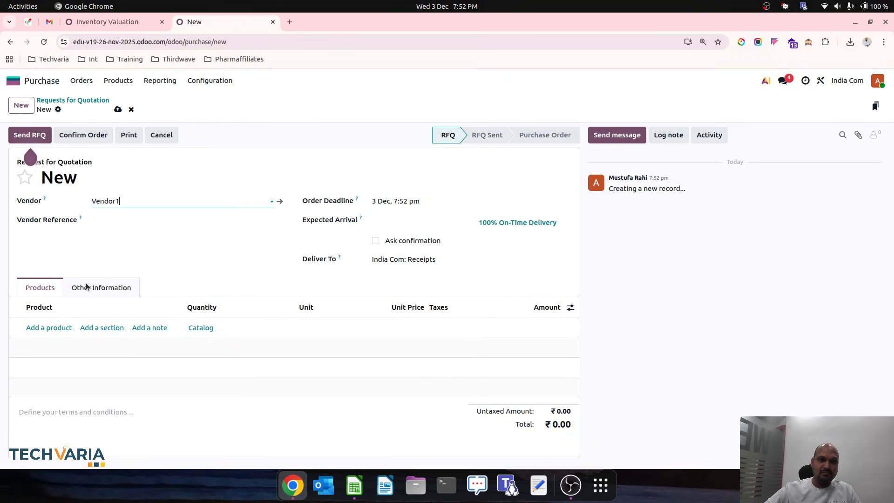
# Step: Add an order line for Pro3 with a quantity of 10 and a unit price of 100
pyautogui.click(61, 329)
pyautogui.write('pro')
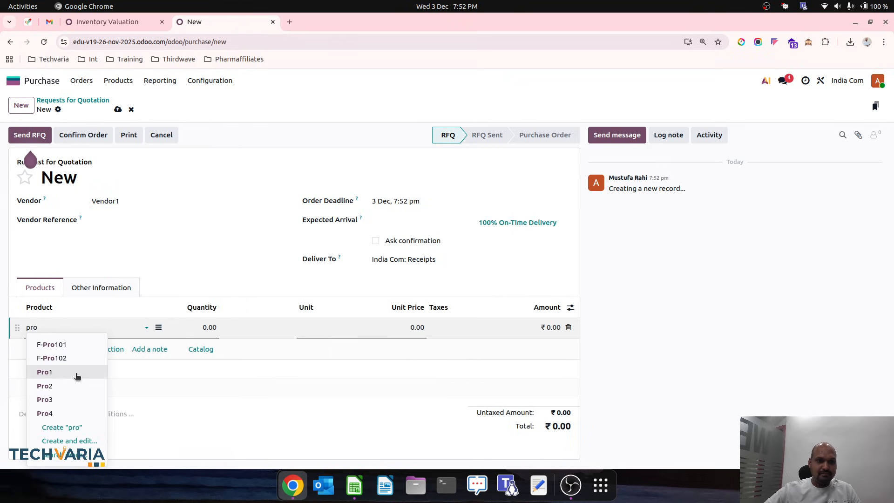
pyautogui.click(82, 398)
pyautogui.click(210, 328)
pyautogui.write('10')
pyautogui.press('Tab')
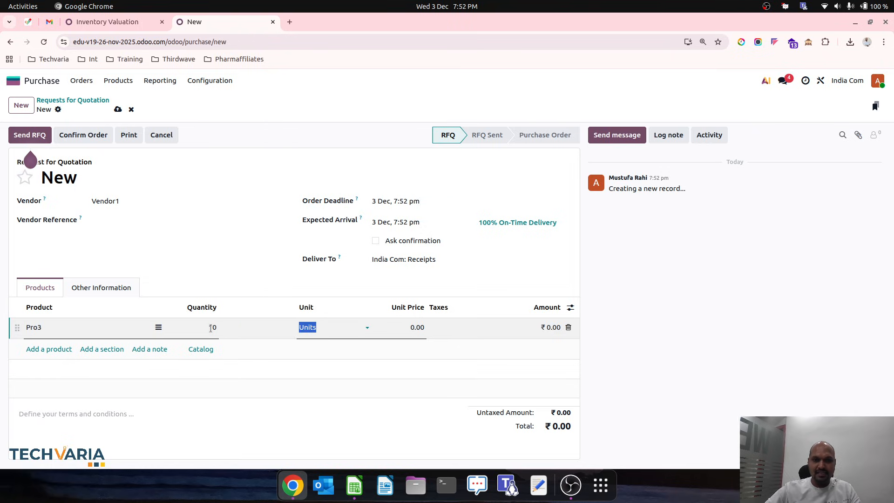
pyautogui.press('Tab')
pyautogui.write('100')
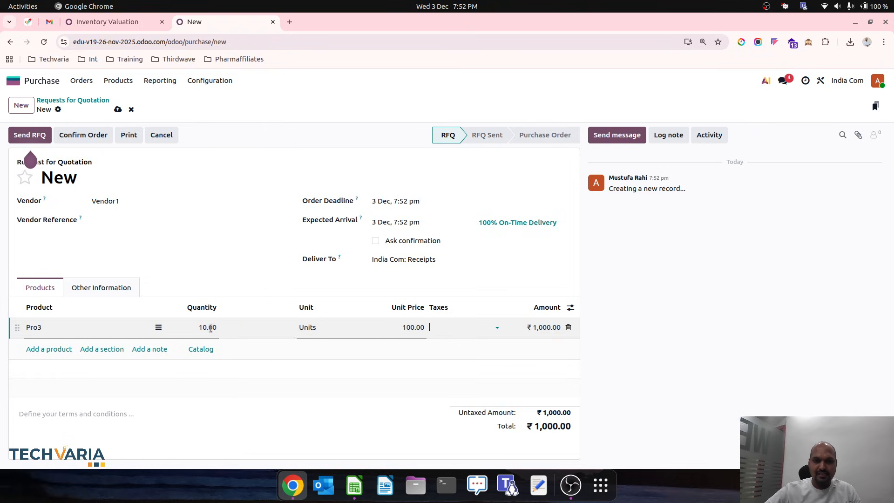
# Step: Add a second order line for Pro4 with a quantity of 10 and a unit price of 200
pyautogui.click(60, 349)
pyautogui.write('pro')
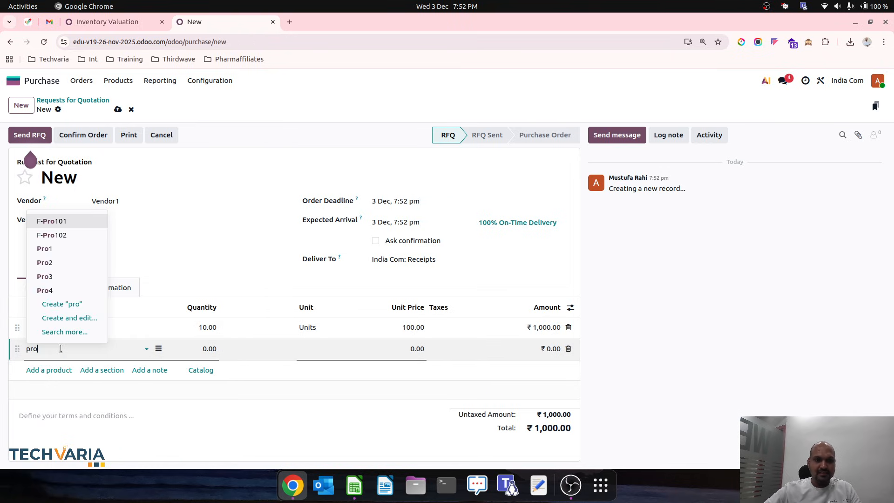
pyautogui.click(70, 291)
pyautogui.click(201, 346)
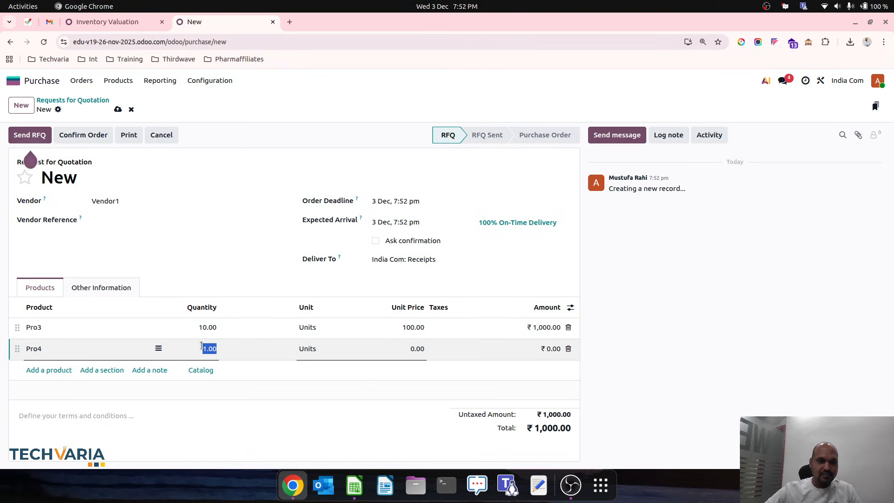
pyautogui.write('10')
pyautogui.press('Tab')
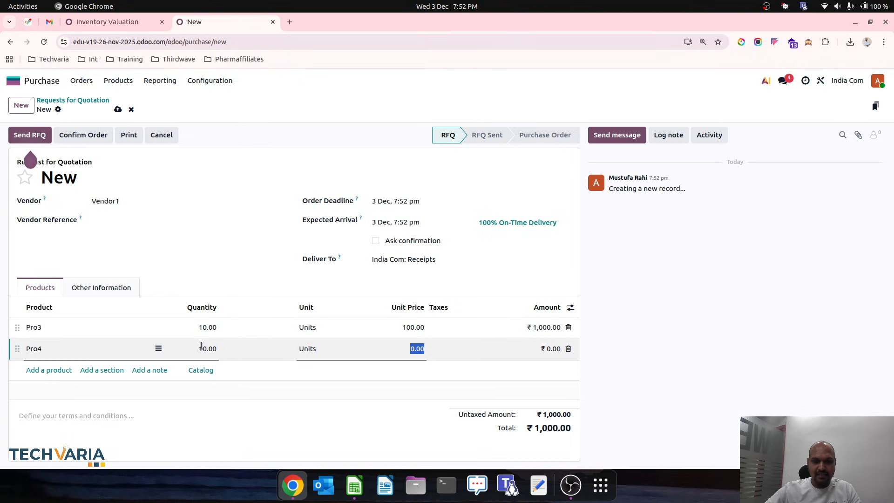
pyautogui.write('200')
# Step: Save and confirm the purchase order, and validate its receipt for Pro3 and Pro4
pyautogui.click(118, 110)
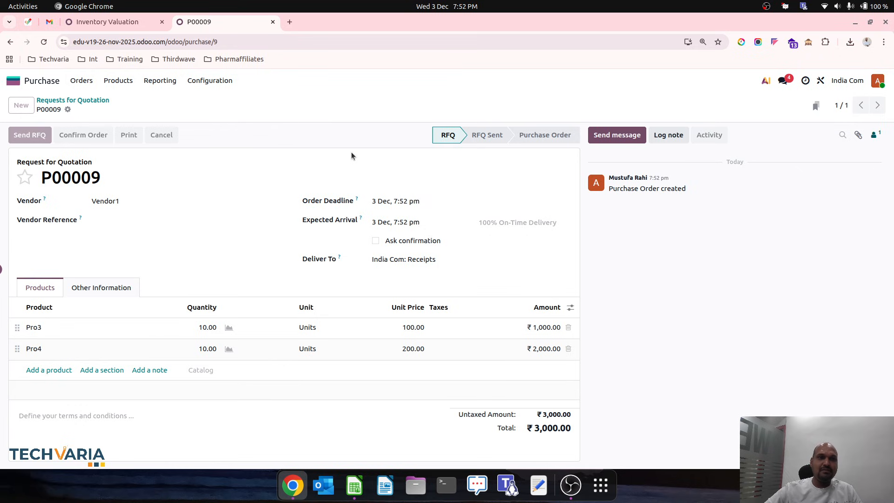
pyautogui.click(466, 109)
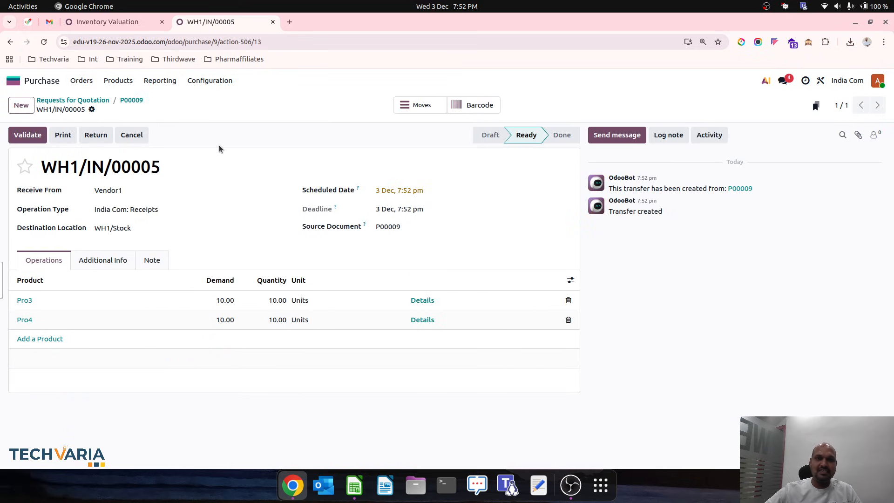
pyautogui.click(21, 139)
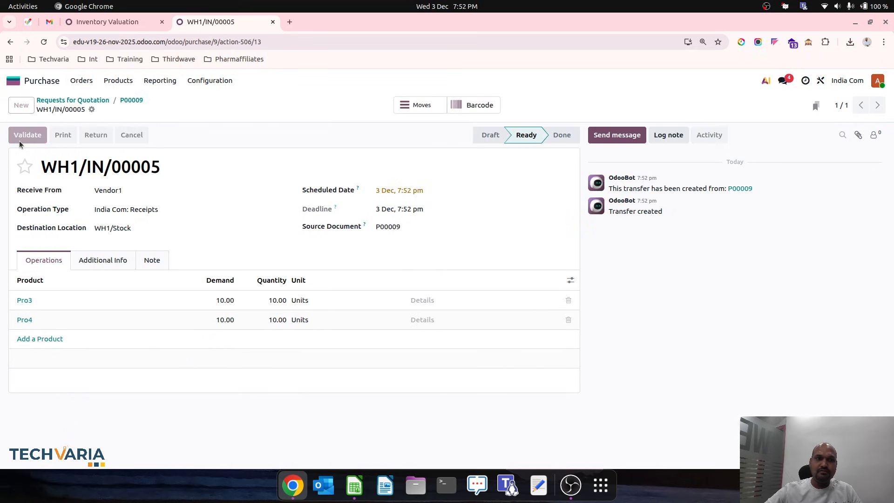
pyautogui.click(131, 100)
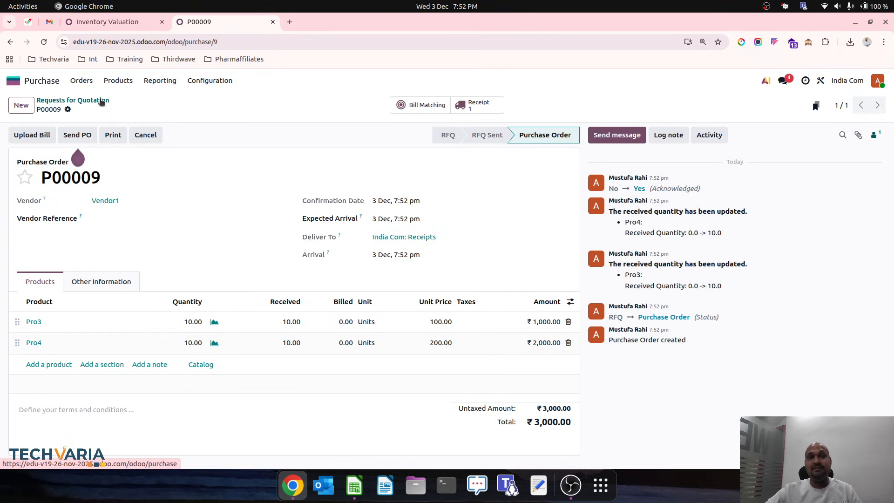
pyautogui.click(103, 101)
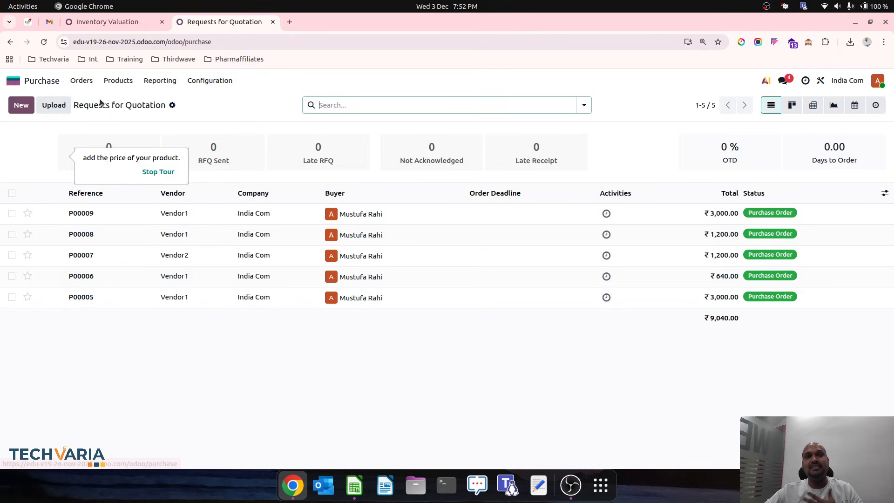
# Step: Open the Balance Sheet in the Accounting module to check the Inventories account balance after the receipt
pyautogui.click(41, 82)
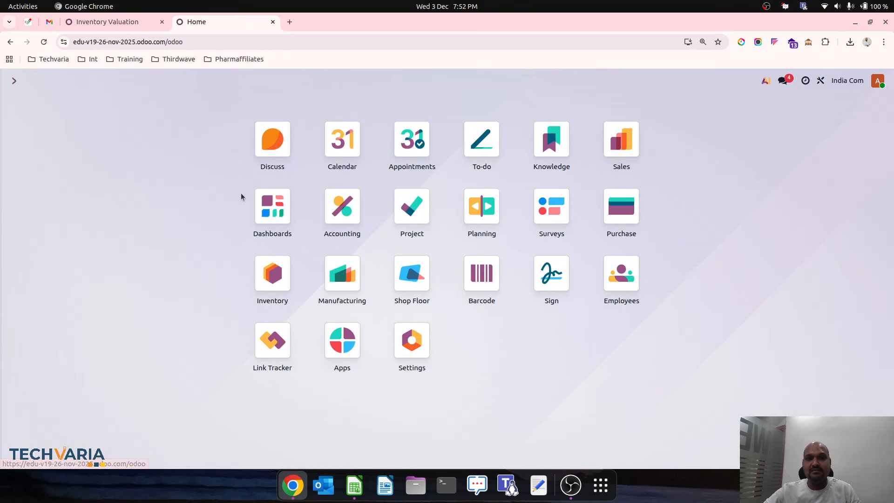
pyautogui.click(328, 224)
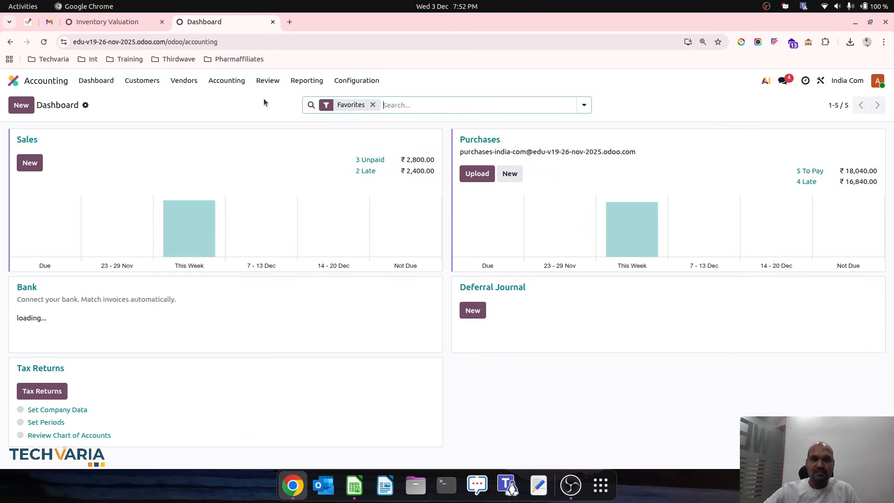
pyautogui.click(307, 81)
pyautogui.click(327, 117)
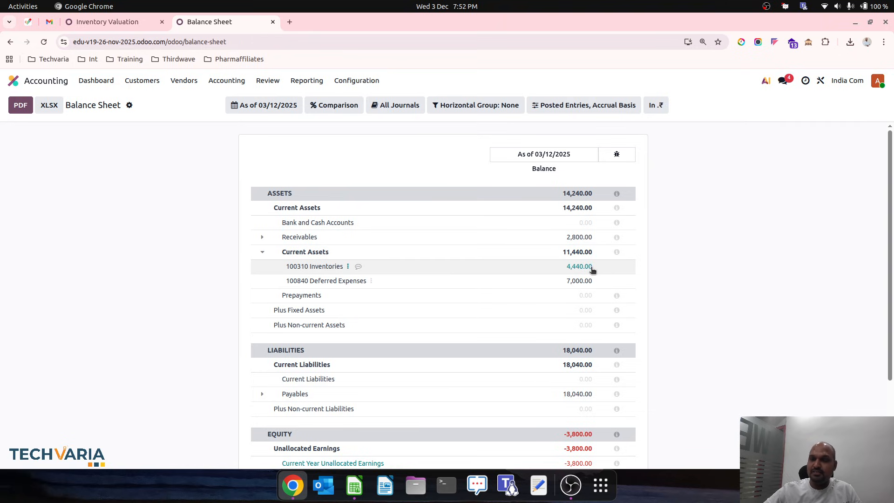
pyautogui.hotkey('ctrl', '+')
pyautogui.hotkey('ctrl', '+')
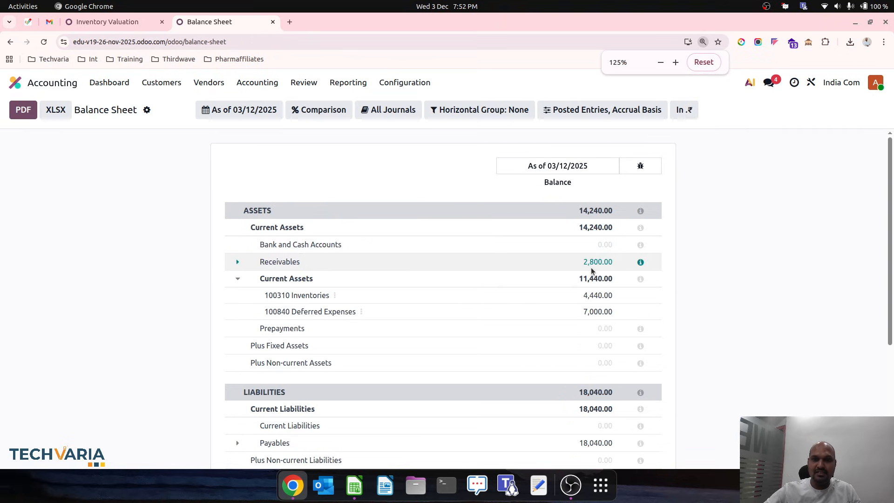
# Step: Open the Stock report in the Inventory module to check the total value, and duplicate its browser tab
pyautogui.click(42, 84)
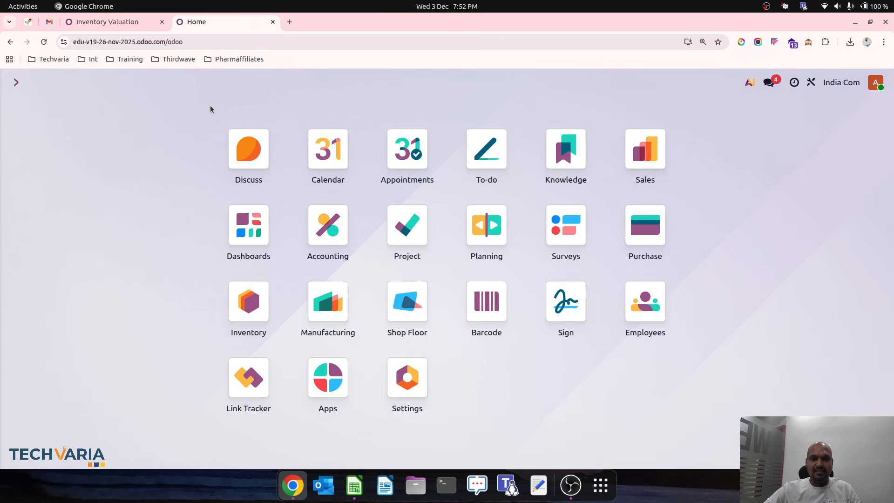
pyautogui.write('inv')
pyautogui.press('Return')
pyautogui.click(246, 85)
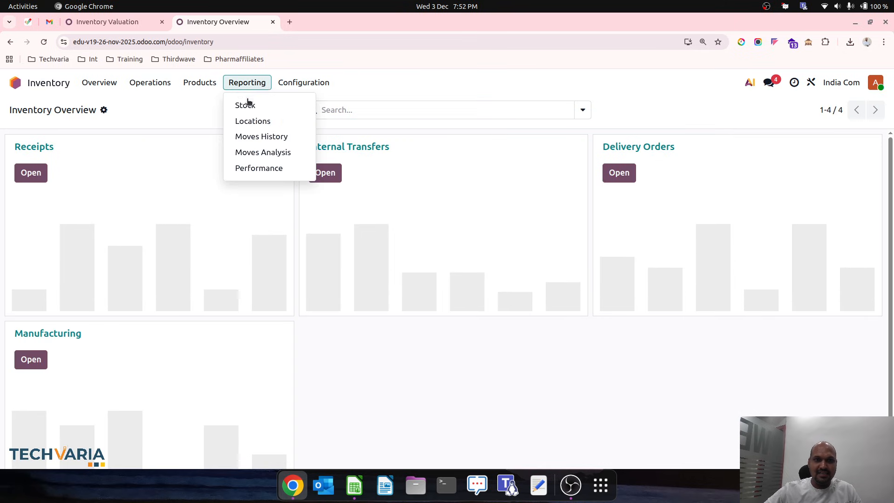
pyautogui.click(253, 106)
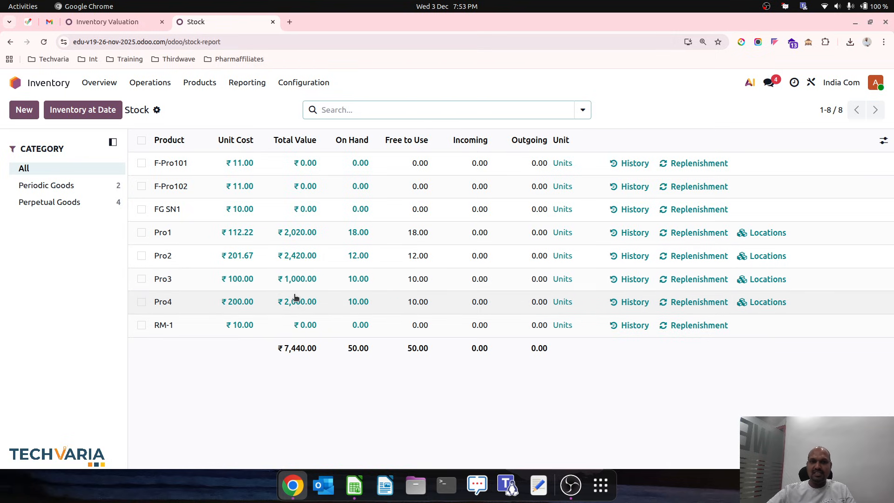
pyautogui.rightClick(199, 24)
pyautogui.click(257, 114)
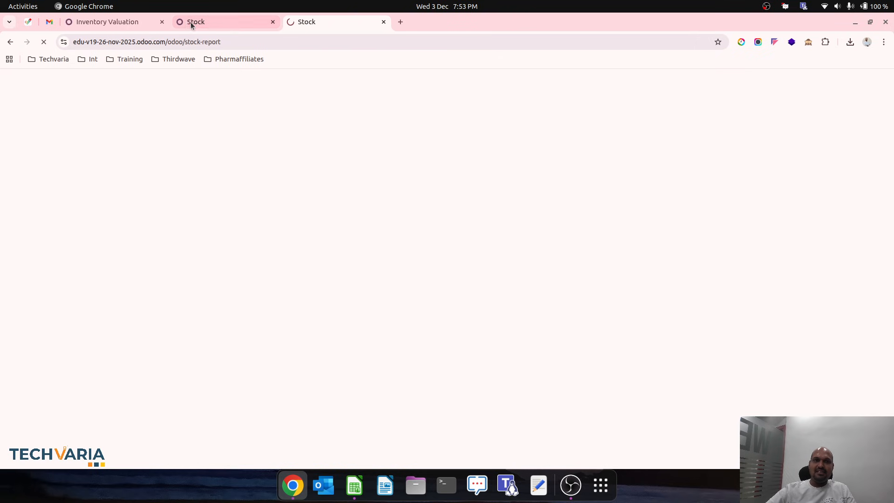
# Step: Recheck the Balance Sheet in the Accounting tab, and open the Inventory Valuation review to examine the stock variation
pyautogui.click(123, 24)
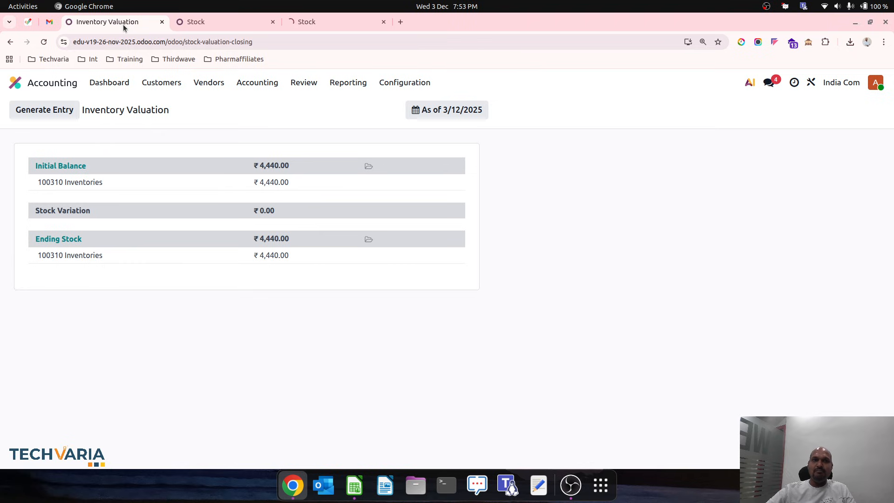
pyautogui.click(348, 82)
pyautogui.click(347, 122)
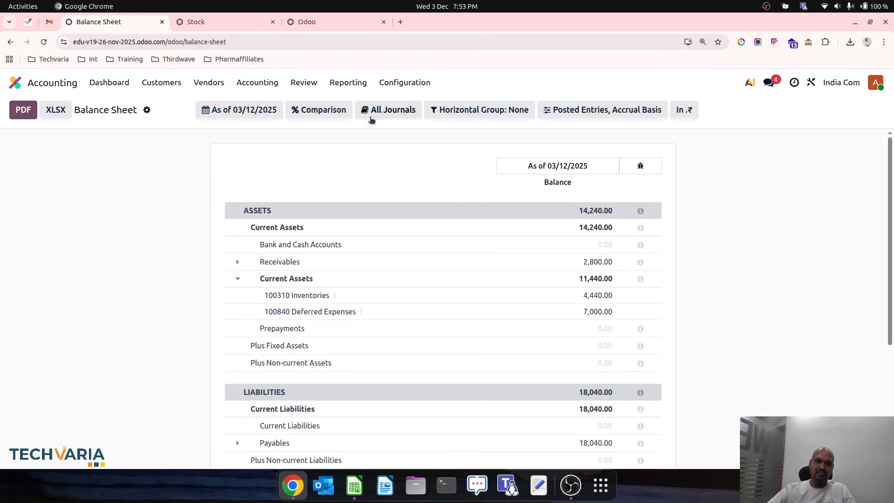
pyautogui.click(304, 83)
pyautogui.click(343, 223)
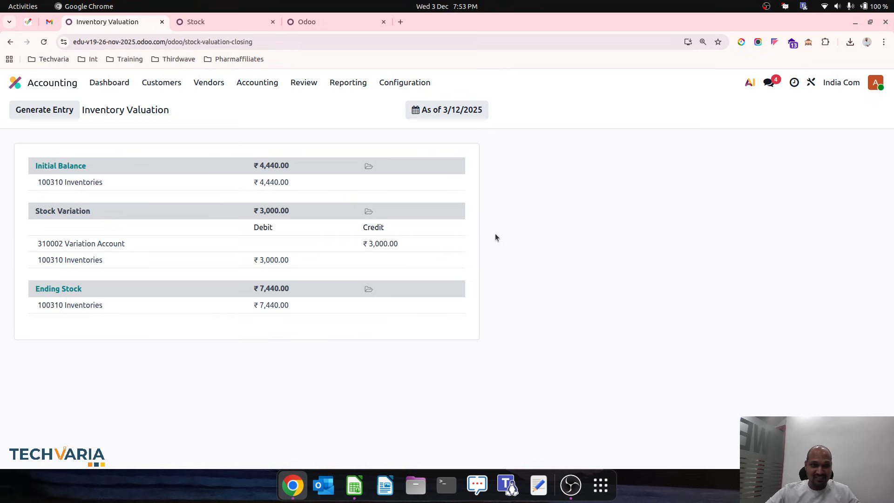
# Step: Create a new quotation in the Sales module with Customer2 as the customer
pyautogui.click(60, 83)
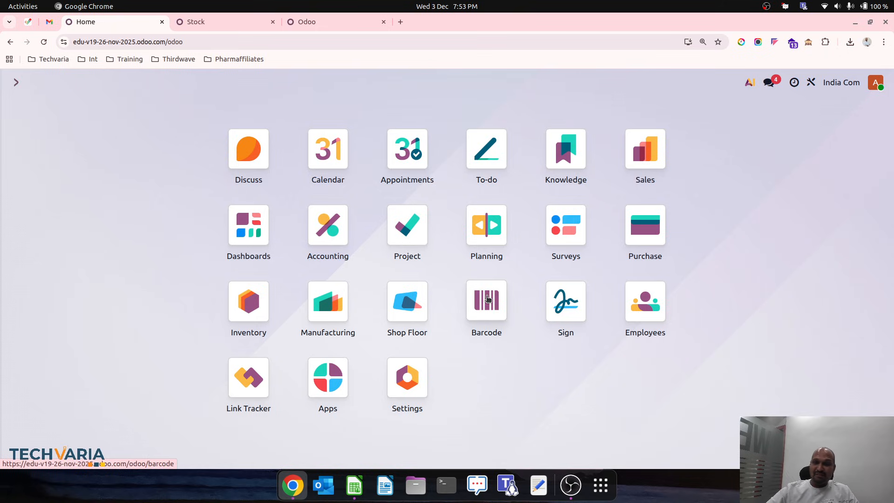
pyautogui.click(650, 172)
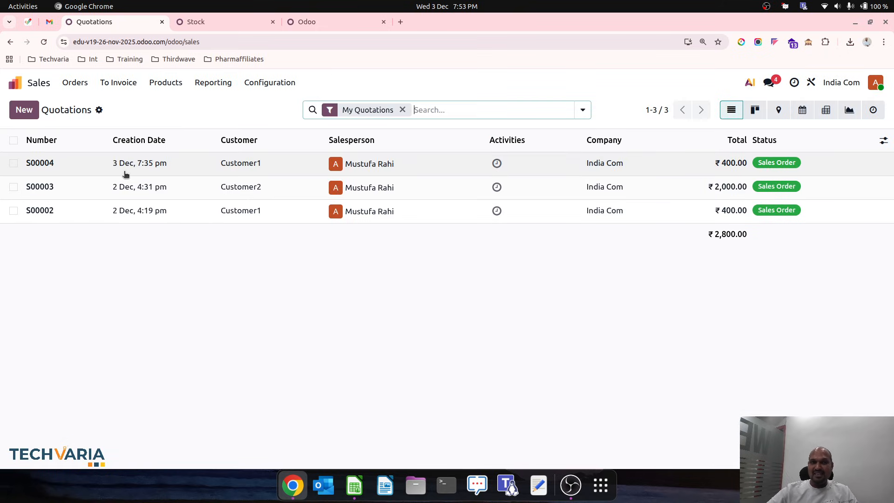
pyautogui.click(37, 110)
pyautogui.click(150, 206)
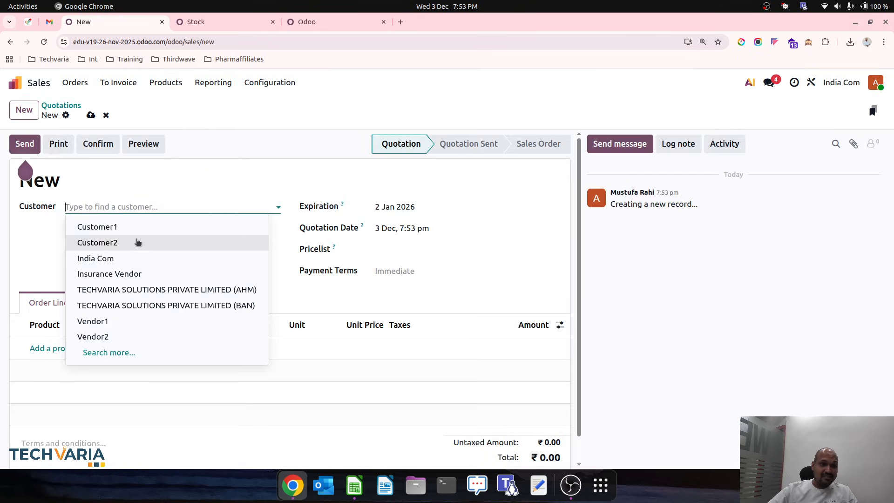
pyautogui.click(137, 241)
# Step: Add an order line for Pro3 with a quantity of 5 to the quotation
pyautogui.click(68, 347)
pyautogui.write('p')
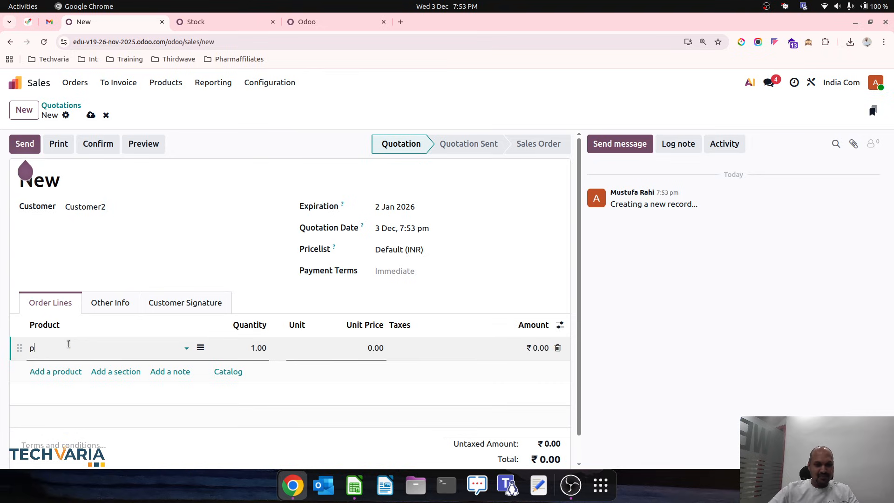
pyautogui.write('ro')
pyautogui.click(51, 266)
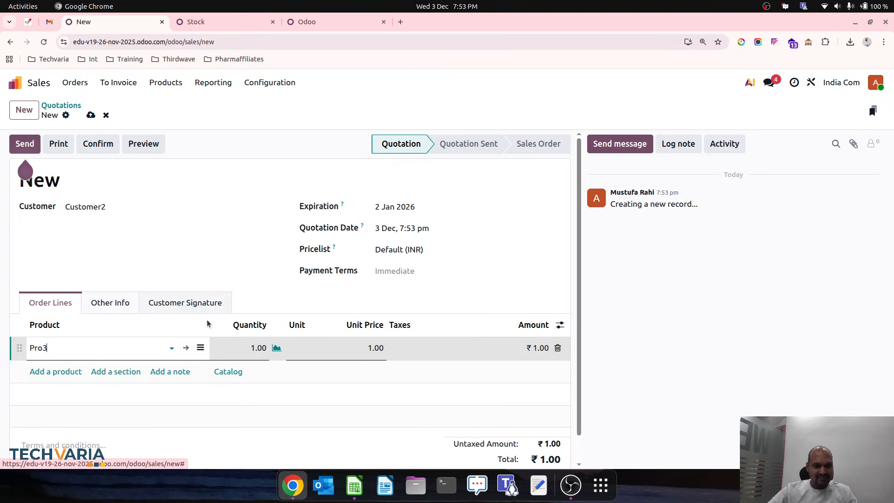
pyautogui.click(239, 345)
pyautogui.write('5')
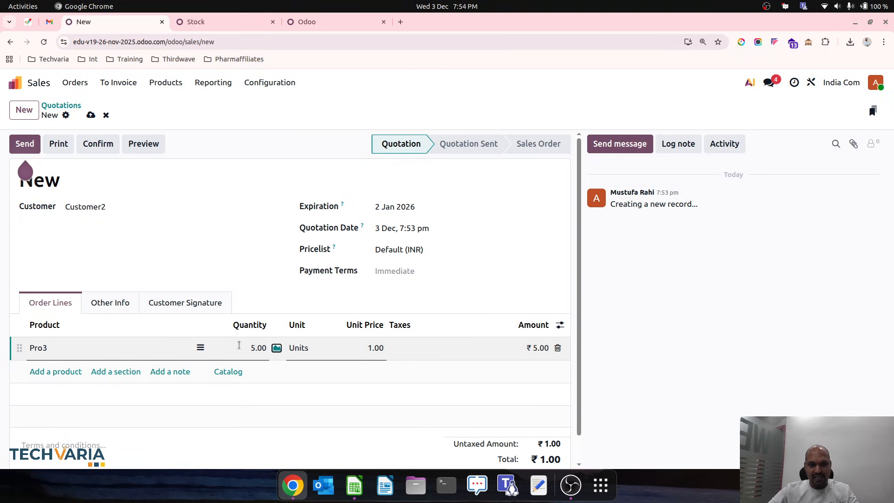
# Step: Set the unit price of the Pro3 order line to 500 and save the quotation
pyautogui.press('Tab')
pyautogui.press('Tab')
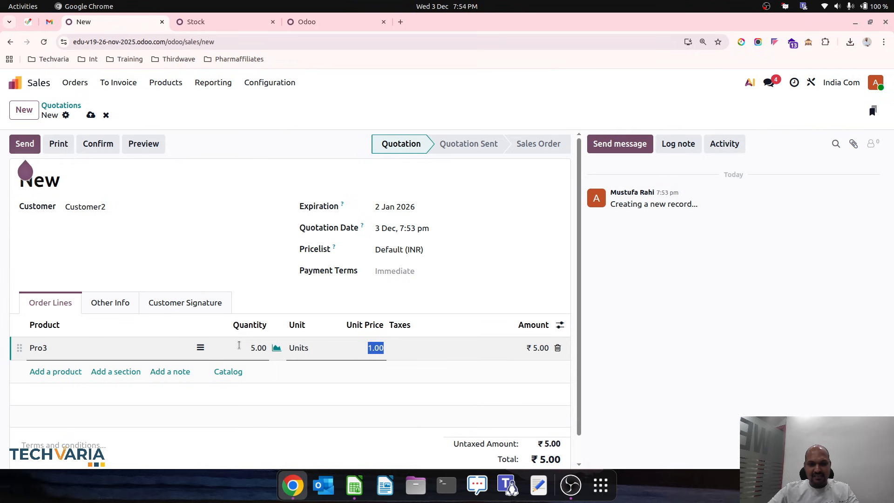
pyautogui.write('500')
pyautogui.press('Tab')
pyautogui.click(90, 115)
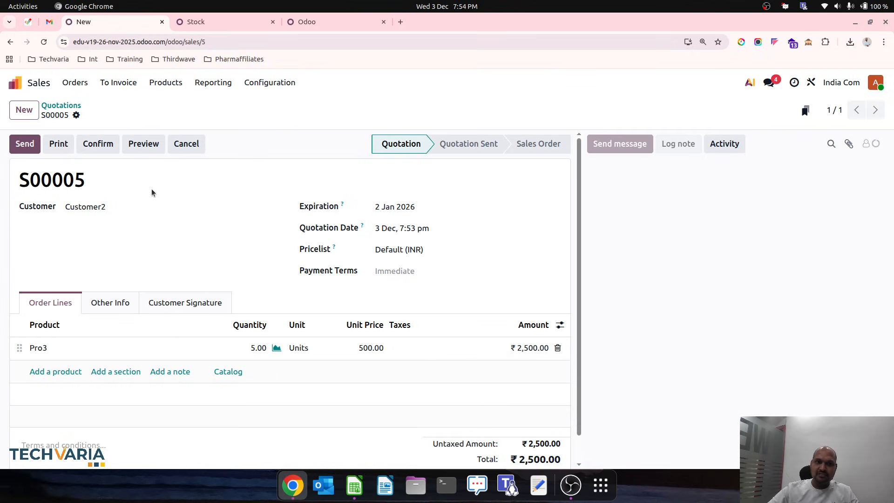
# Step: Check the forecasted availability of Pro3 on the order line, and confirm the quotation as a sales order
pyautogui.click(276, 350)
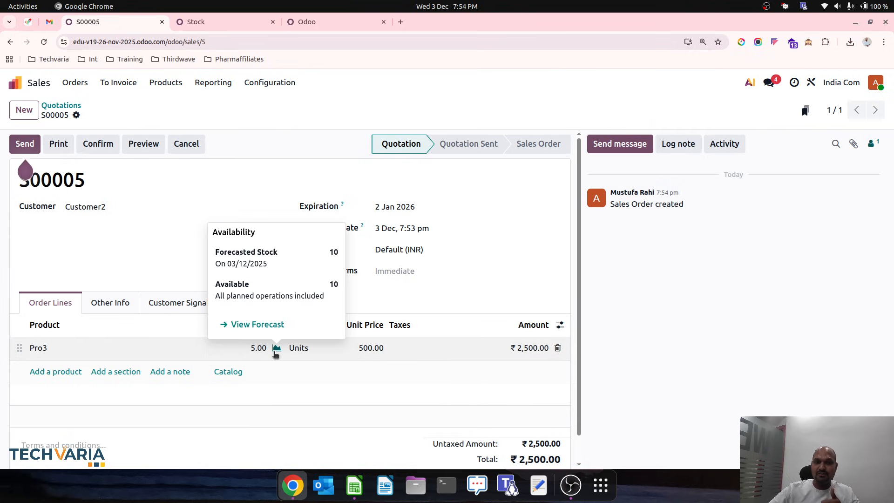
pyautogui.click(257, 211)
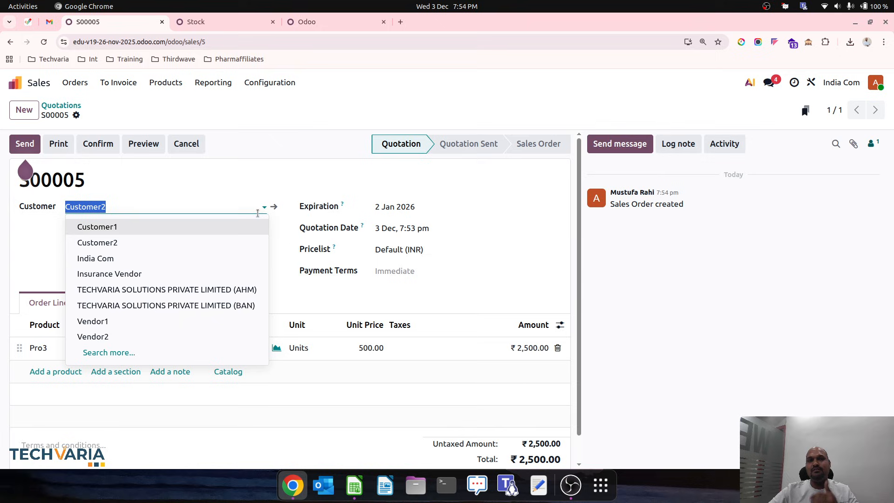
pyautogui.click(258, 171)
pyautogui.click(98, 145)
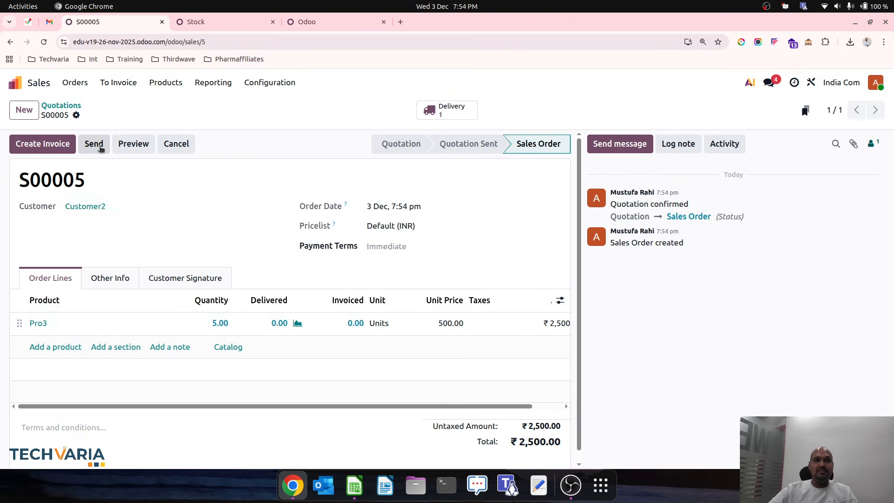
# Step: Validate the sales order's delivery of 5 units of Pro3, and return to the quotations list
pyautogui.click(449, 108)
pyautogui.click(36, 148)
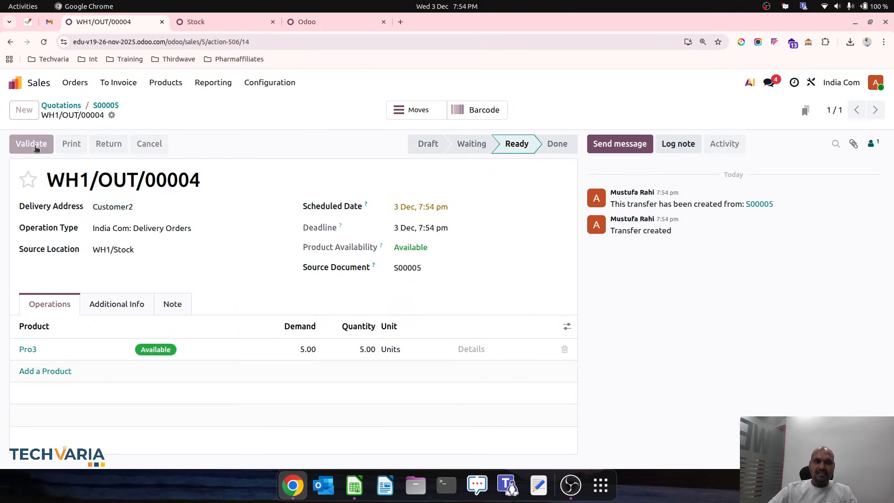
pyautogui.click(104, 107)
pyautogui.click(67, 107)
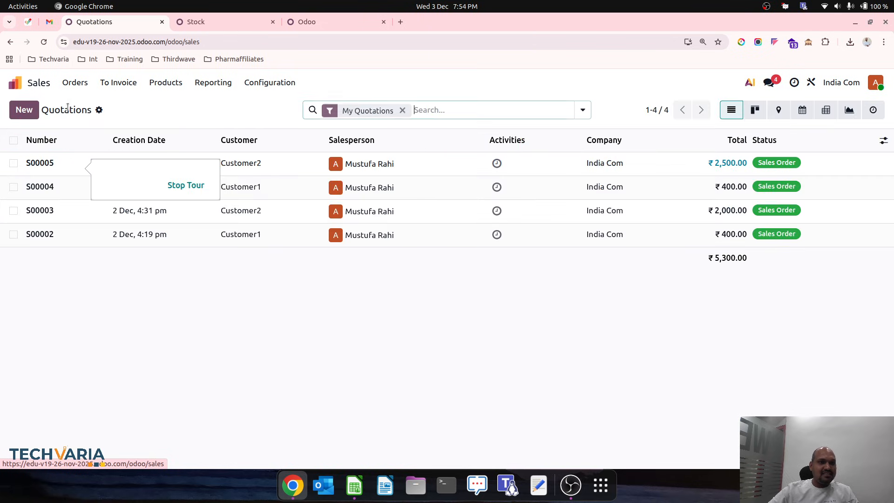
# Step: Reload the Stock report in the Inventory browser tab to examine the total value after the delivery
pyautogui.click(241, 22)
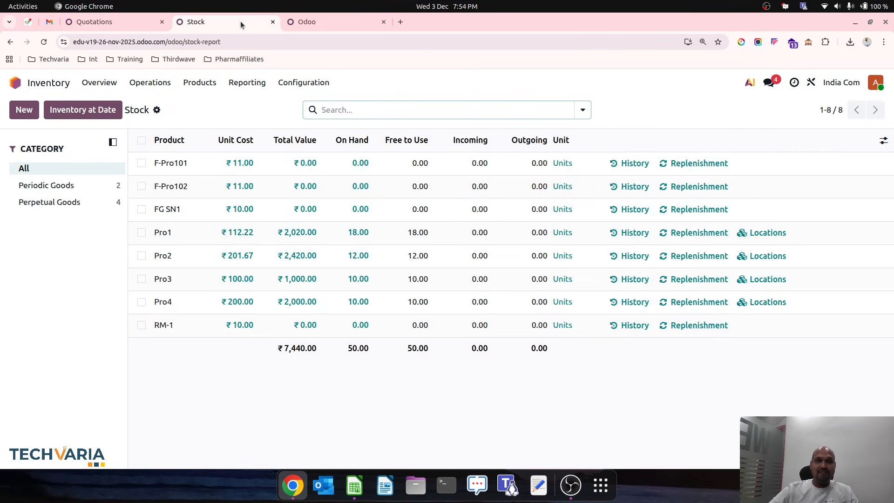
pyautogui.click(245, 81)
pyautogui.click(251, 105)
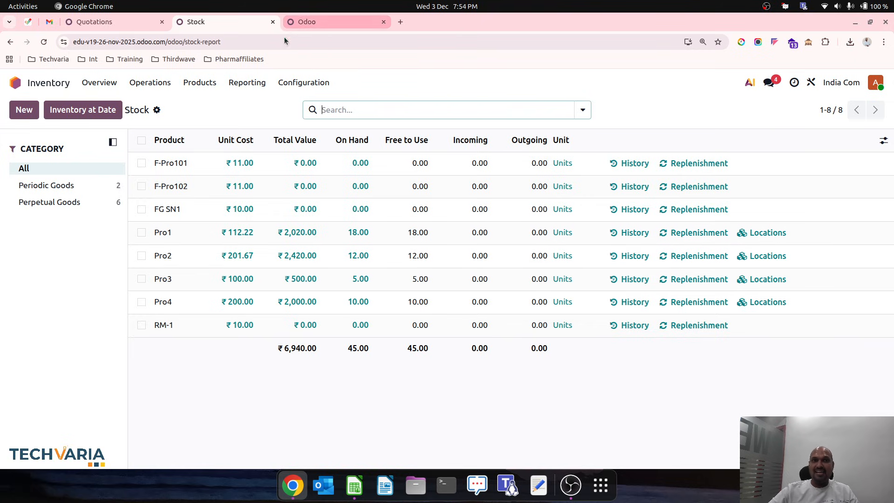
pyautogui.click(247, 81)
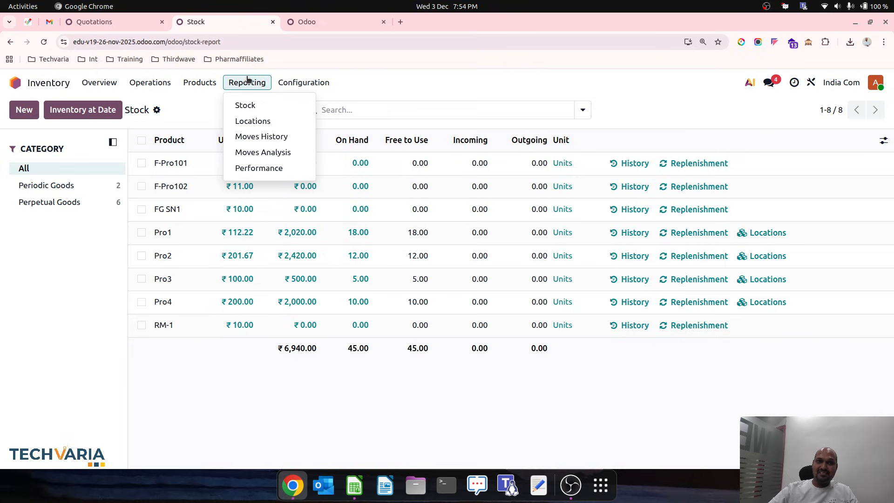
# Step: In the duplicated Stock browser tab, switch to the Accounting module and open the Inventory Valuation review to examine the stock variation
pyautogui.click(308, 20)
pyautogui.click(254, 86)
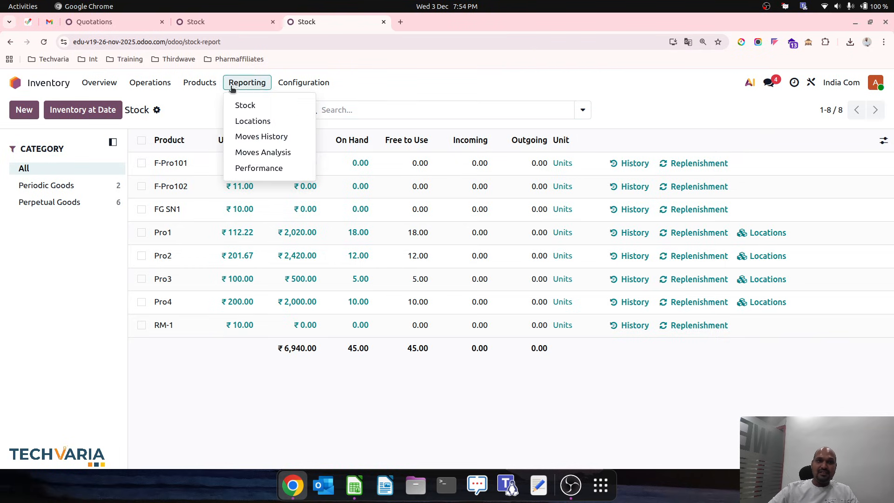
pyautogui.click(47, 83)
pyautogui.click(332, 233)
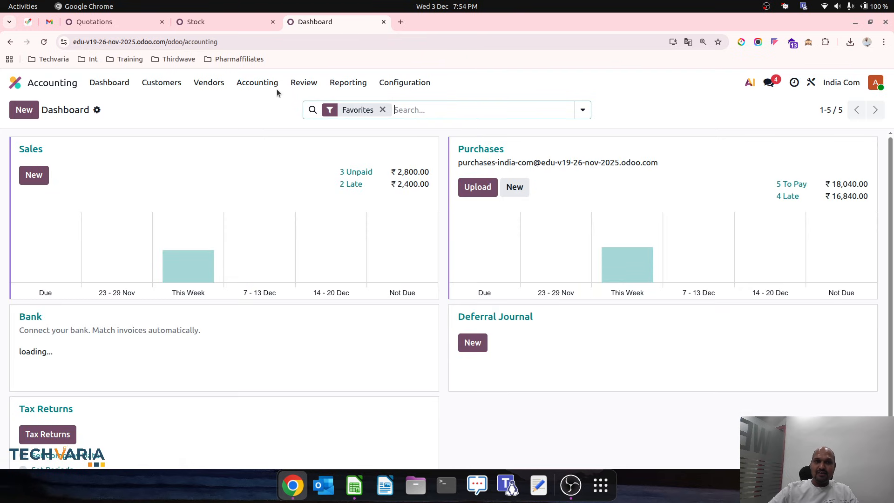
pyautogui.click(304, 82)
pyautogui.click(337, 223)
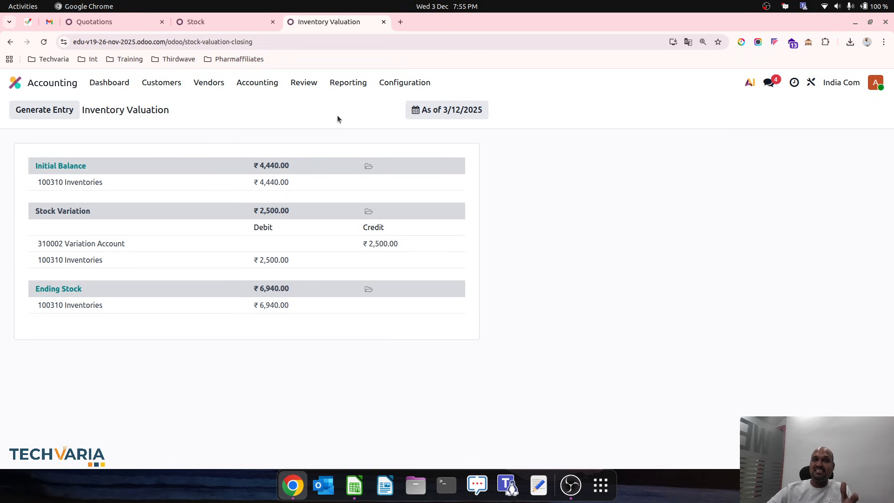
# Step: Generate the stock closing entry from Inventory Valuation, post it, and return to the valuation review
pyautogui.click(65, 109)
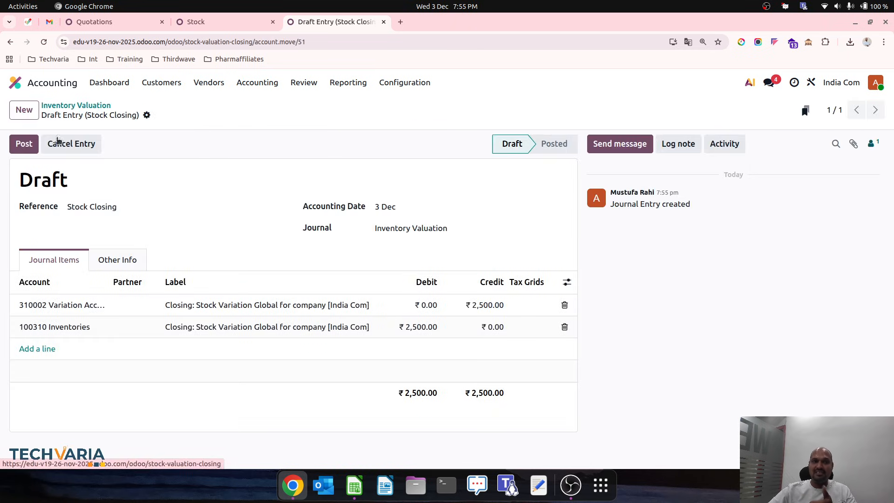
pyautogui.click(28, 145)
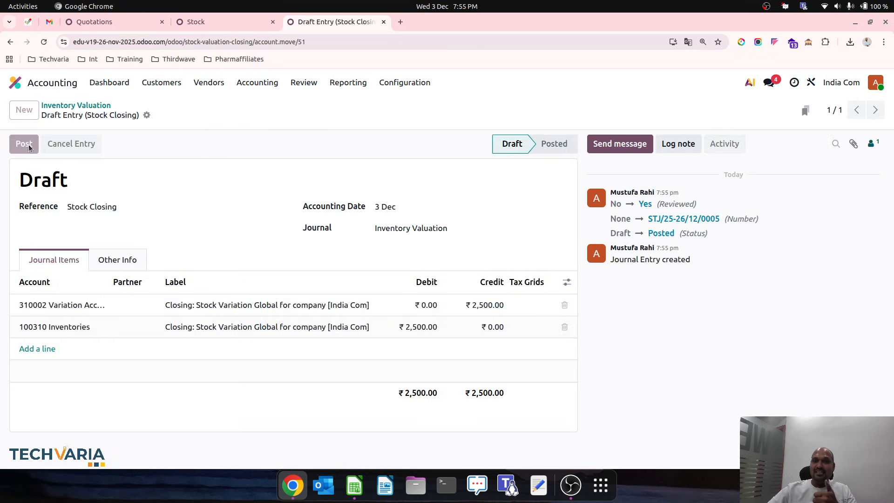
pyautogui.click(86, 106)
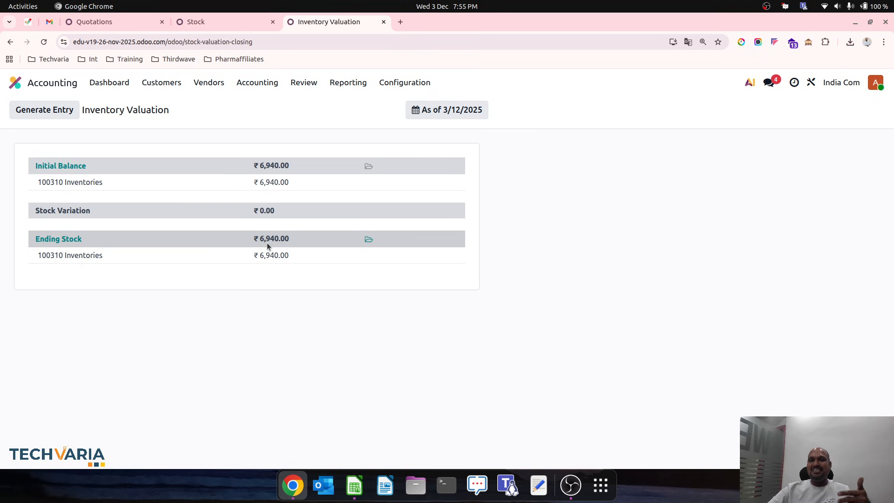
# Step: Compare the total value in the Stock report with the Inventories account in the Balance Sheet
pyautogui.click(196, 19)
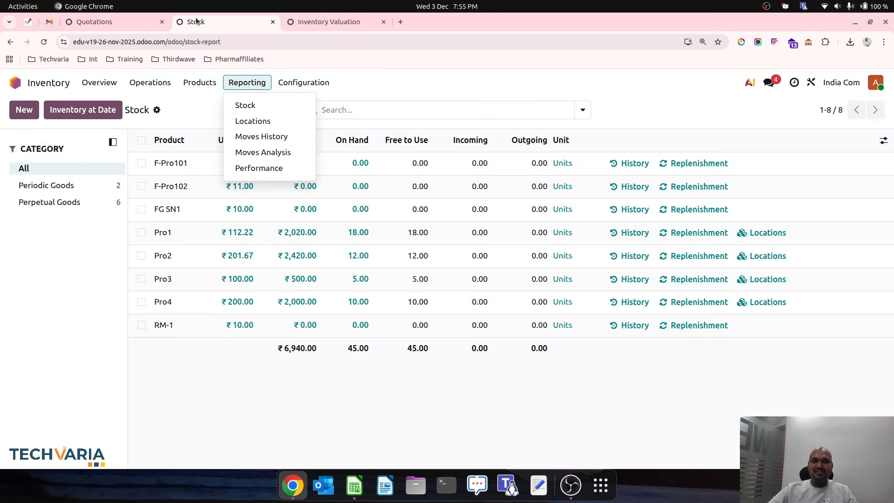
pyautogui.click(305, 380)
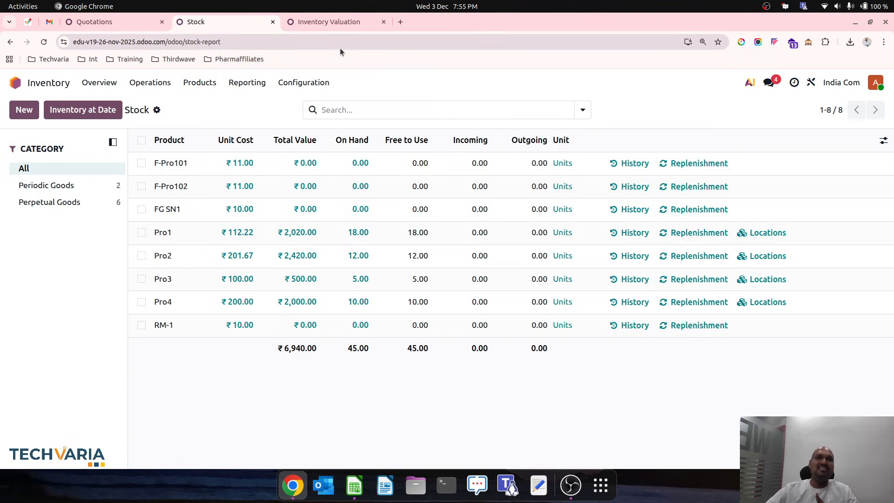
pyautogui.click(335, 23)
pyautogui.click(336, 82)
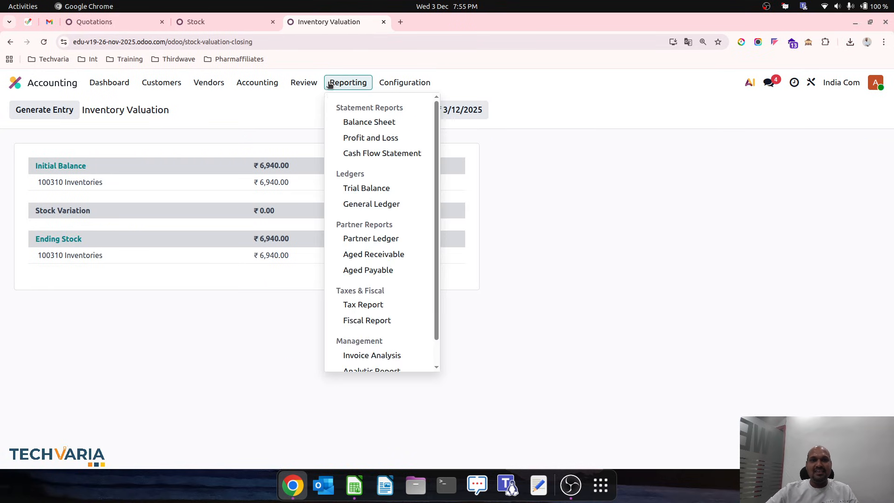
pyautogui.click(349, 122)
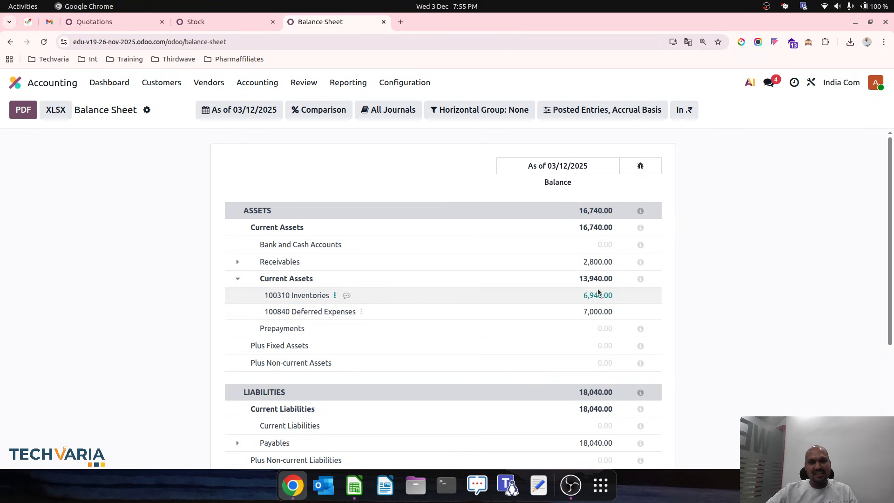
# Step: In the Purchase module, create a vendor bill from the Vendor1 purchase order for Pro3 and Pro4 that is waiting for bills
pyautogui.click(120, 27)
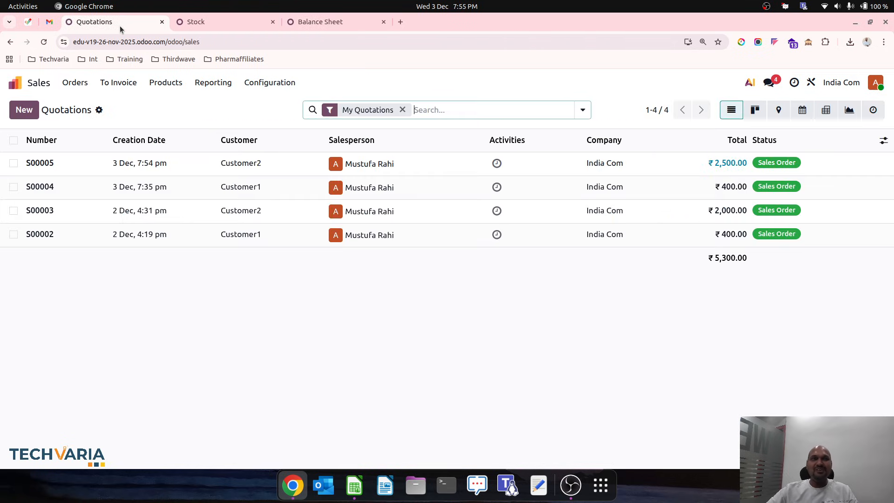
pyautogui.click(30, 83)
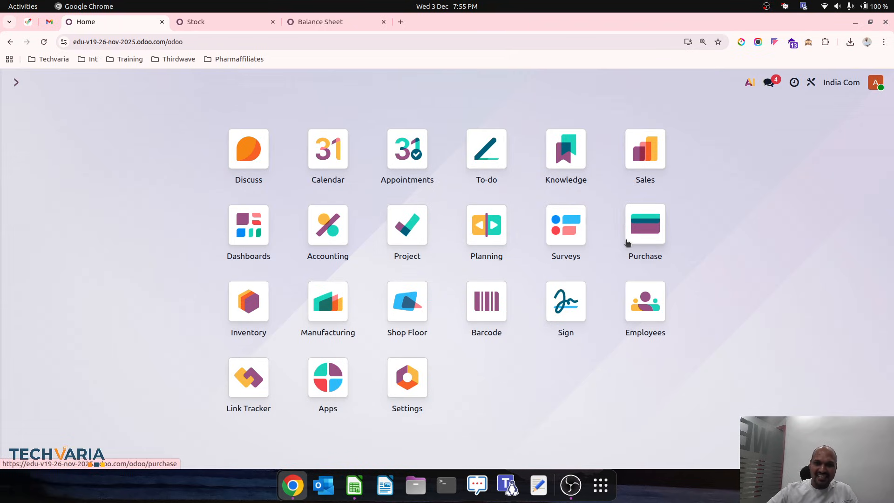
pyautogui.click(628, 241)
pyautogui.click(277, 240)
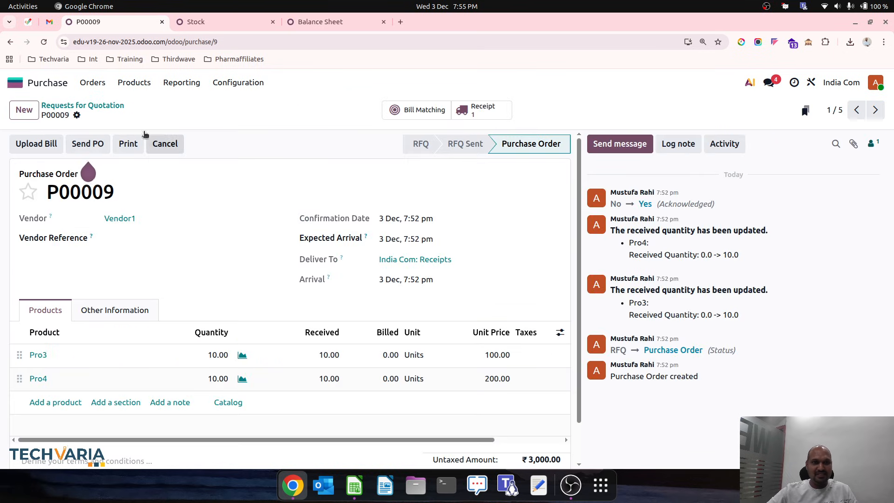
pyautogui.click(92, 82)
pyautogui.click(104, 120)
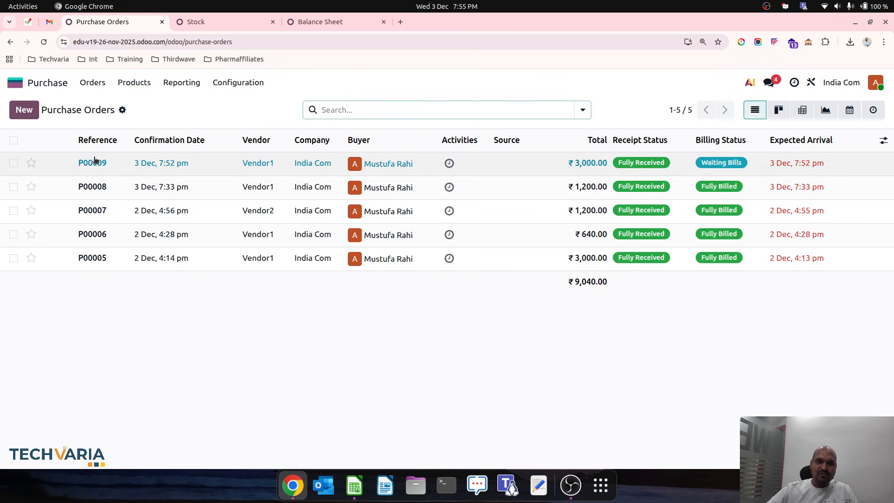
pyautogui.click(14, 162)
pyautogui.click(407, 109)
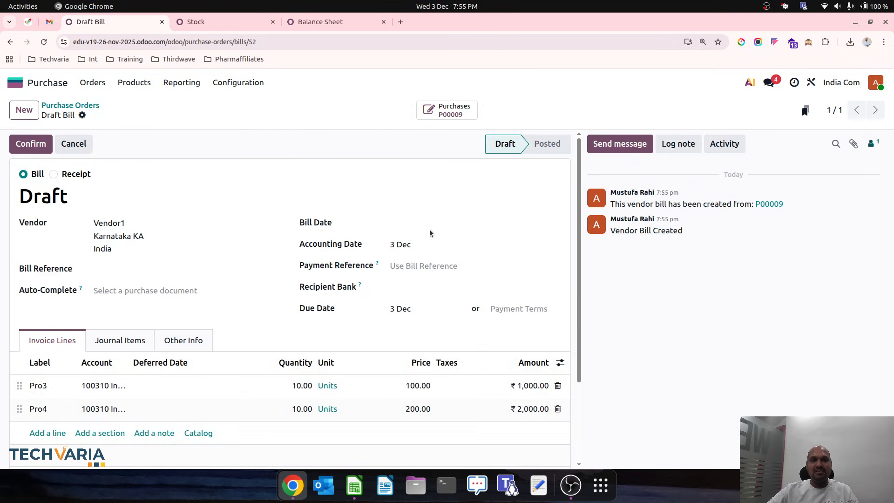
# Step: Confirm the vendor bill with a bill date of 3 December 2025, and view its journal items
pyautogui.click(440, 225)
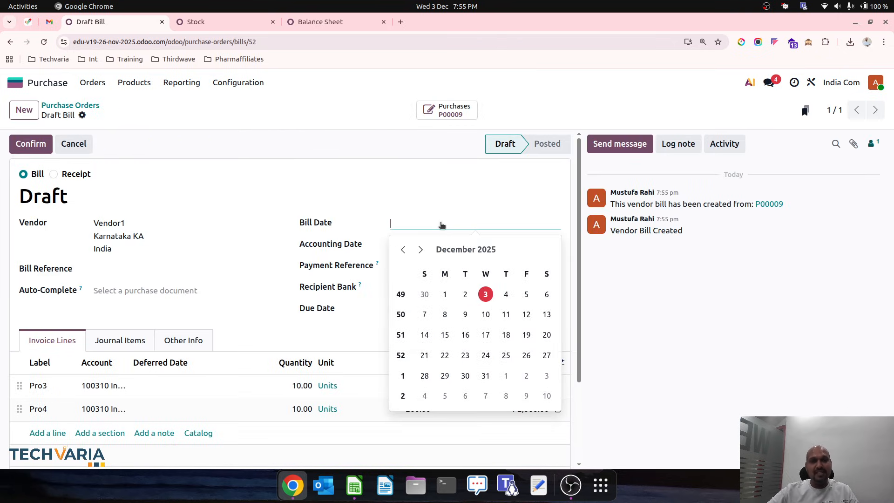
pyautogui.click(30, 143)
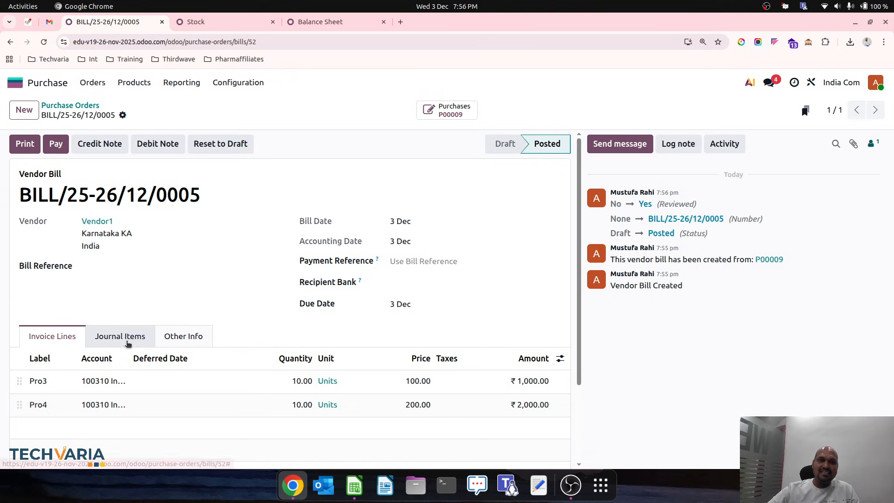
pyautogui.click(125, 340)
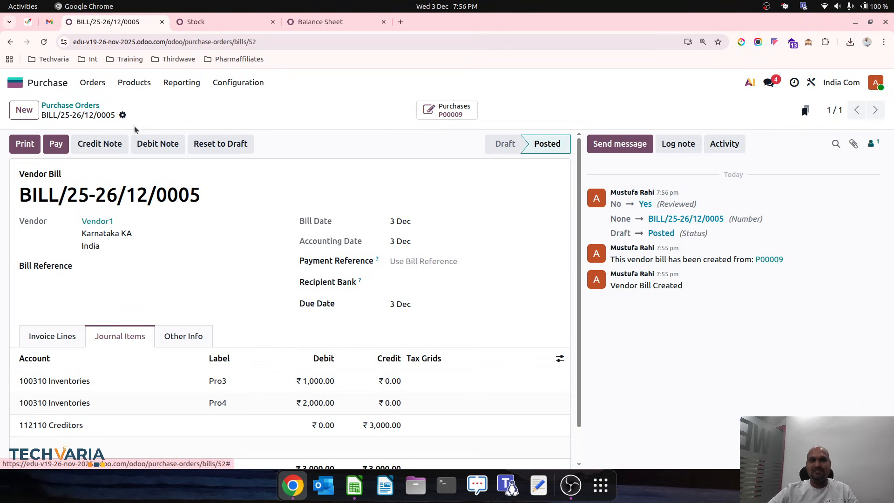
# Step: Leave the bill for the Accounting module, and open the Inventory Valuation review to examine the effect of the vendor bill
pyautogui.click(87, 105)
pyautogui.click(51, 84)
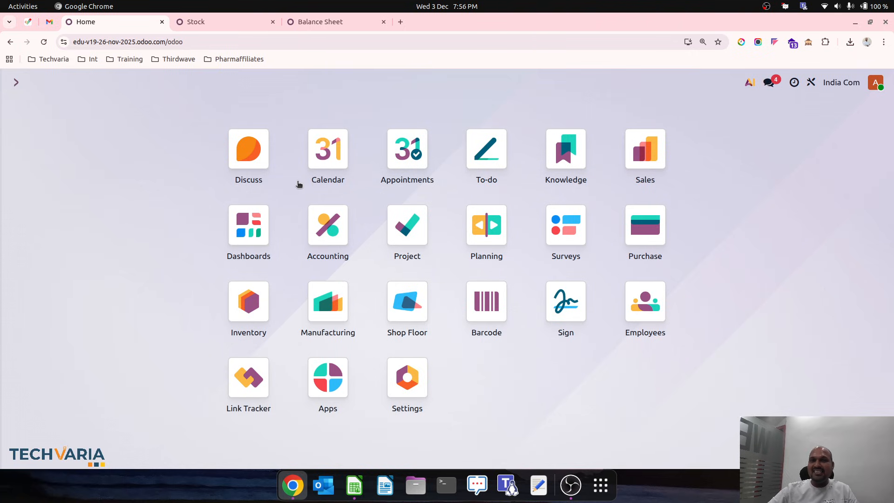
pyautogui.click(326, 227)
pyautogui.click(303, 84)
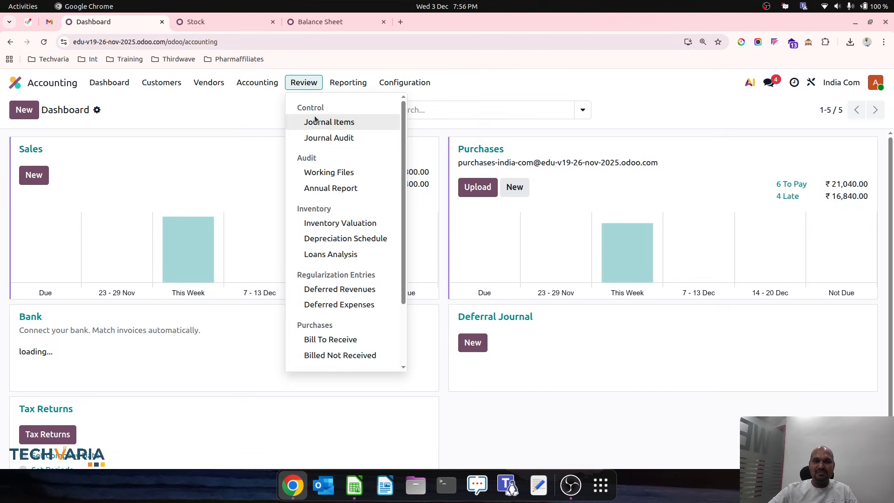
pyautogui.click(343, 221)
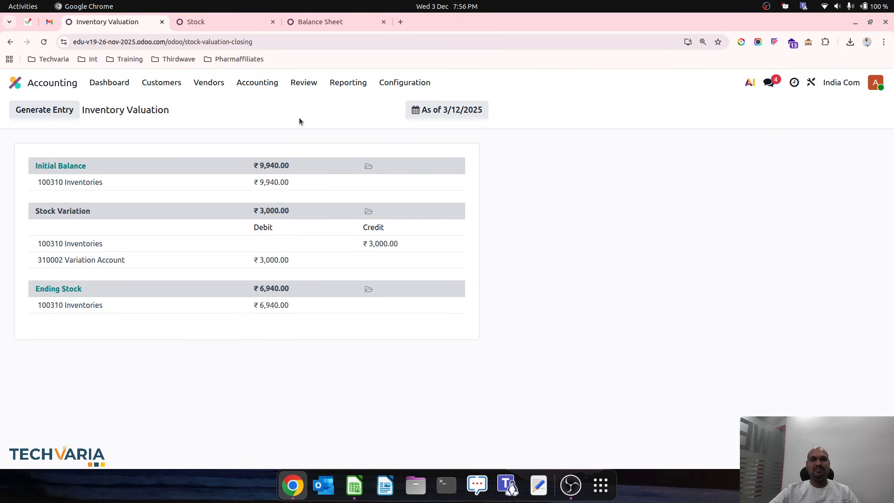
# Step: Examine the accounts under Less Costs of Revenue in the Profit and Loss report, and reopen the Inventory Valuation review
pyautogui.click(348, 82)
pyautogui.click(366, 138)
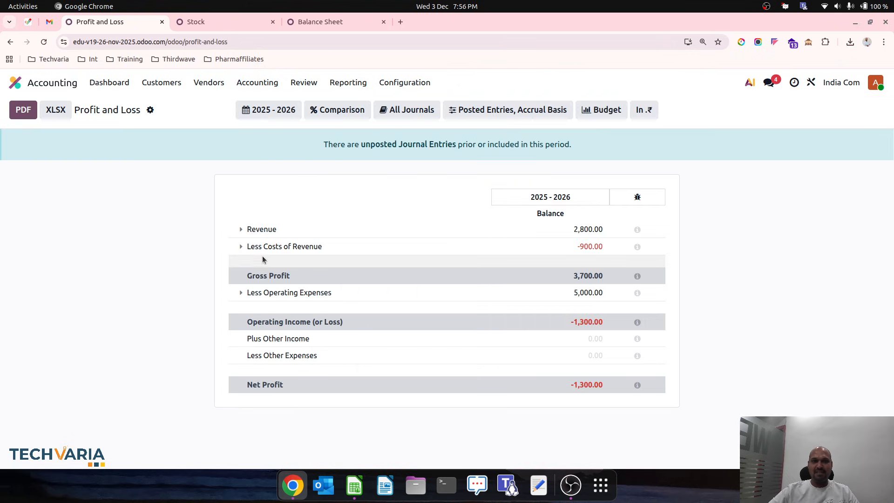
pyautogui.click(245, 246)
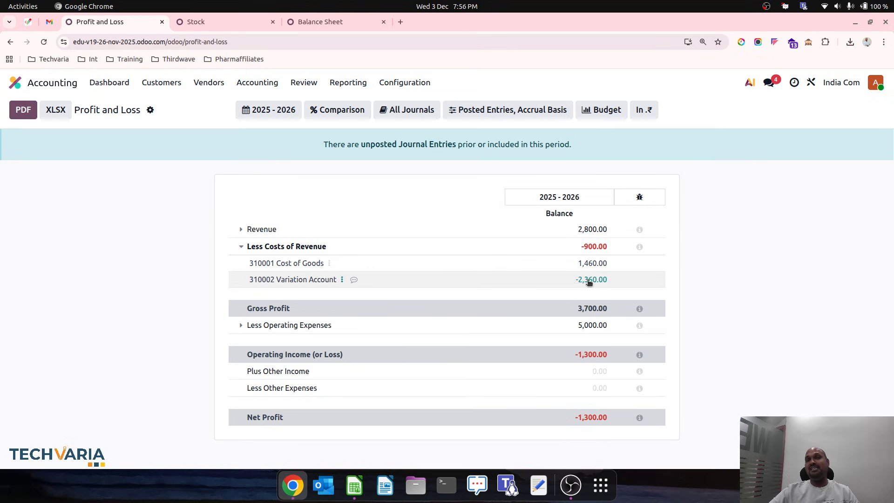
pyautogui.click(316, 84)
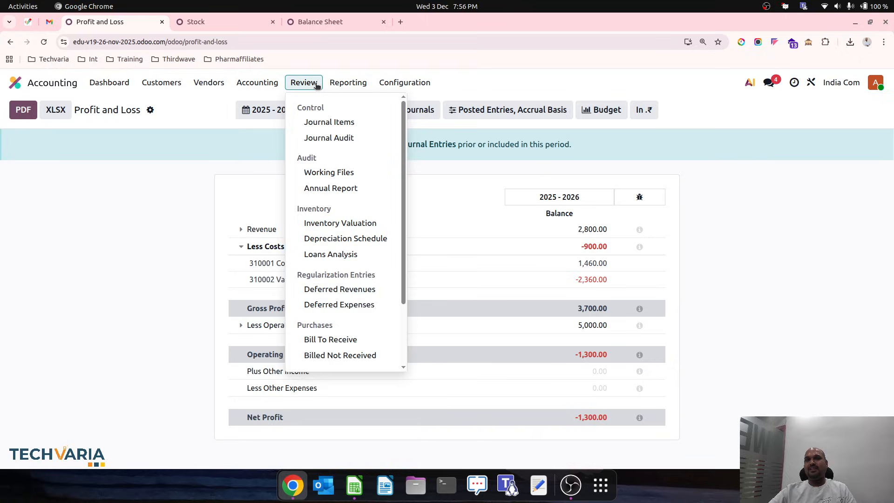
pyautogui.click(327, 222)
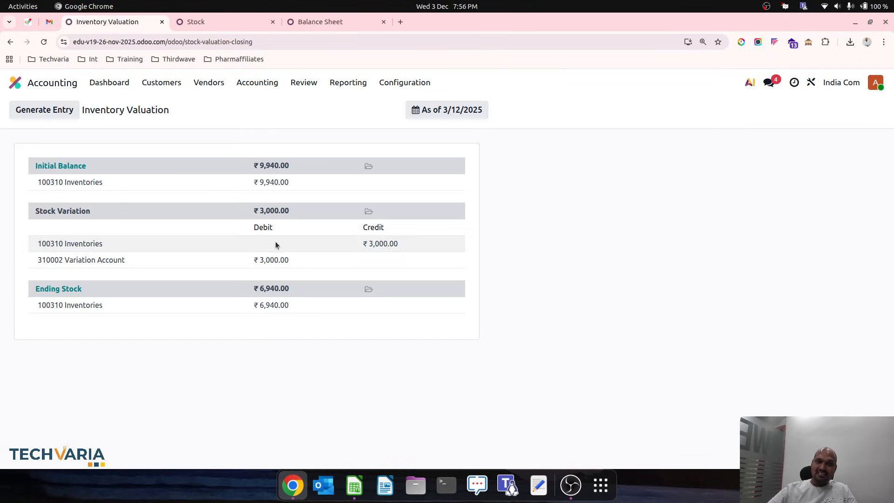
# Step: In the Sales module, create a regular draft invoice from the Customer2 sales order for 5 units of Pro3
pyautogui.doubleClick(380, 246)
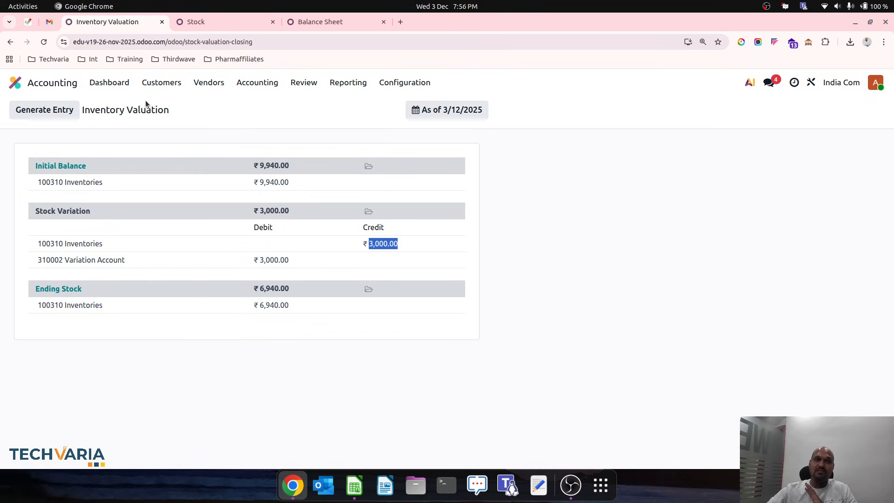
pyautogui.click(15, 82)
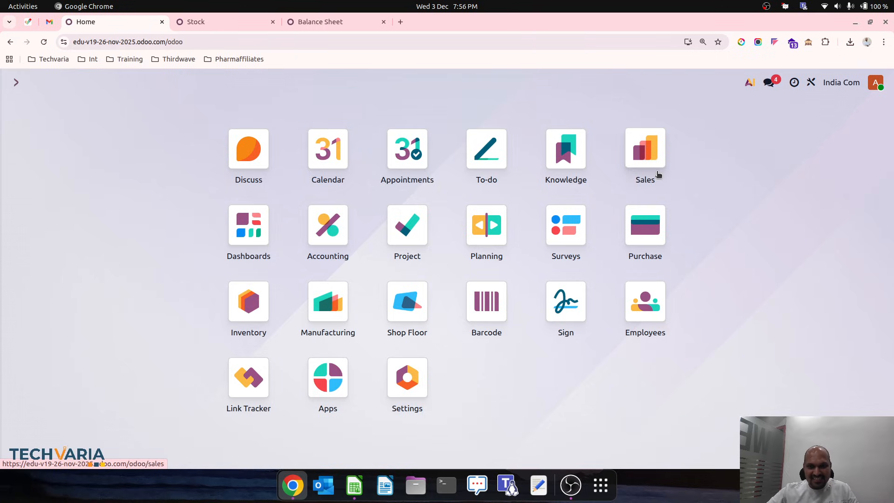
pyautogui.click(643, 158)
pyautogui.click(297, 166)
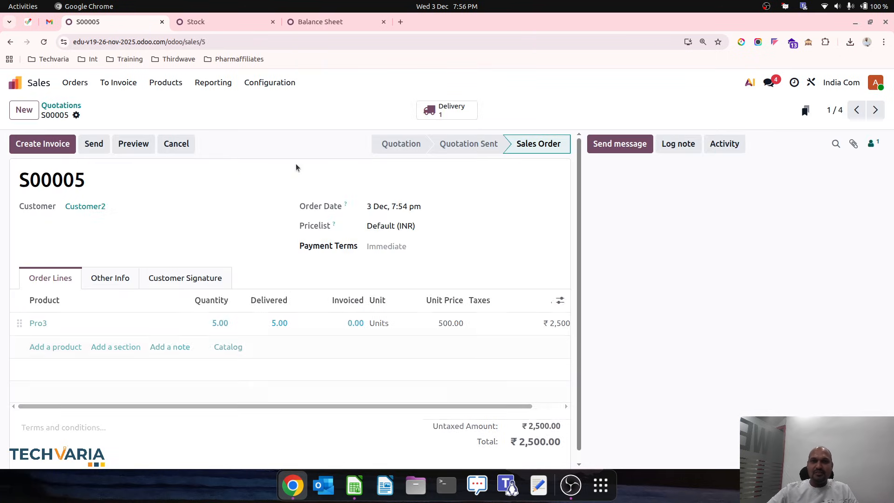
pyautogui.click(42, 143)
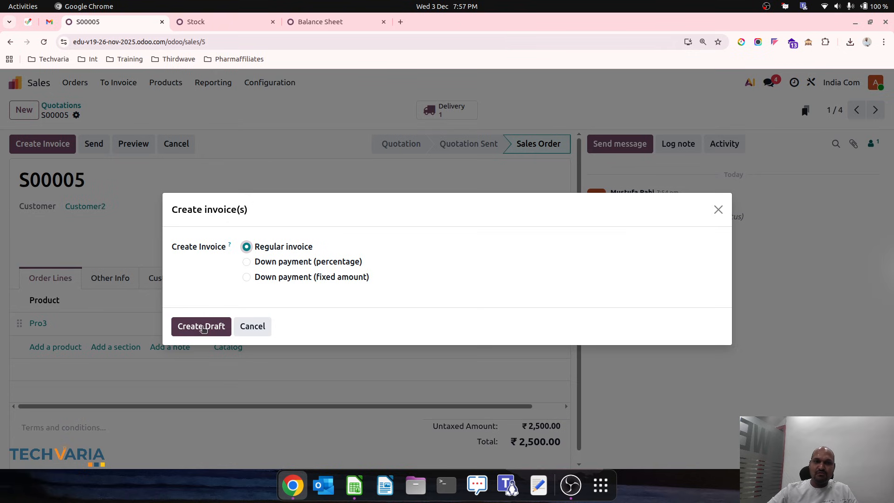
pyautogui.click(202, 328)
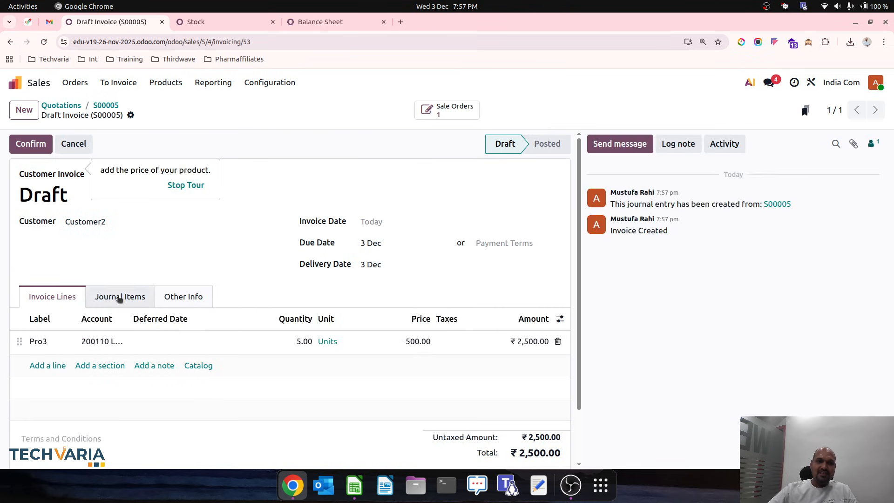
# Step: View the draft invoice's journal items, confirm the invoice, and return to the quotations list
pyautogui.click(120, 298)
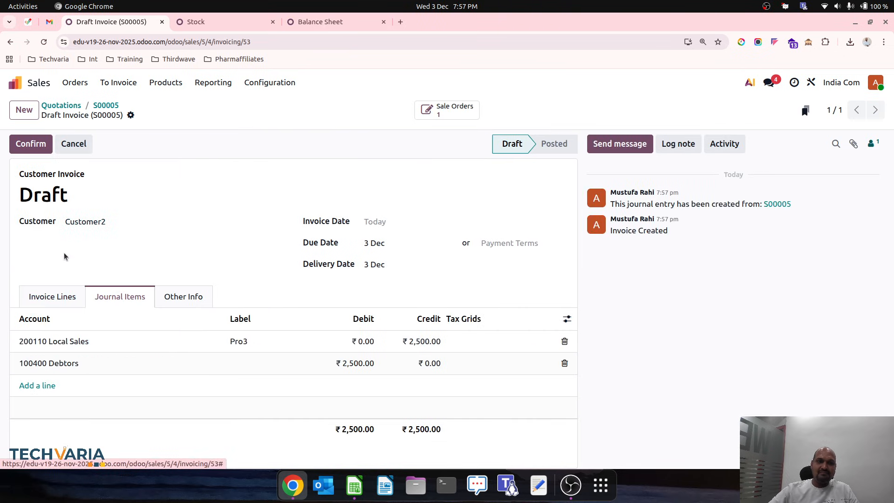
pyautogui.click(31, 143)
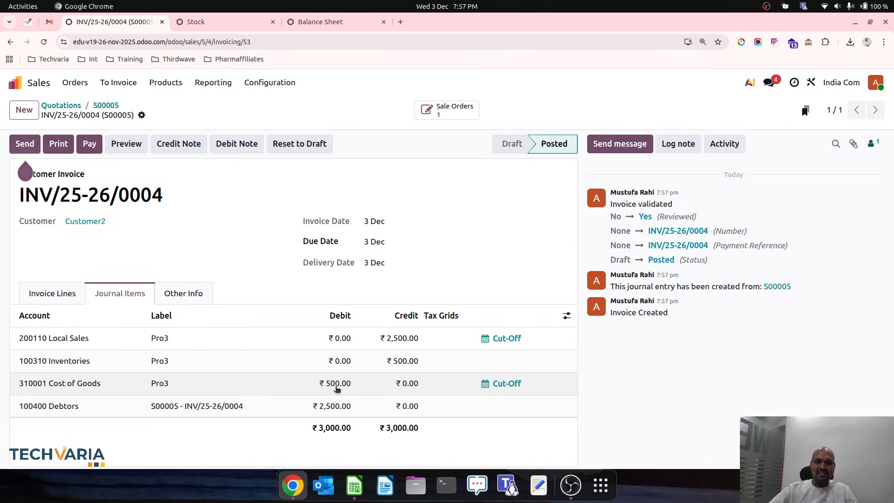
pyautogui.click(75, 105)
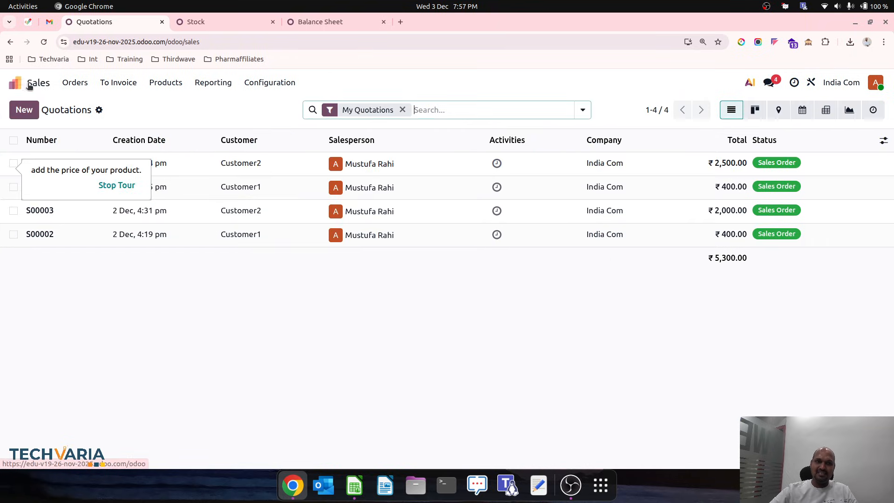
# Step: Open the Stock report in the Inventory module and check the total value of the products on hand
pyautogui.click(19, 82)
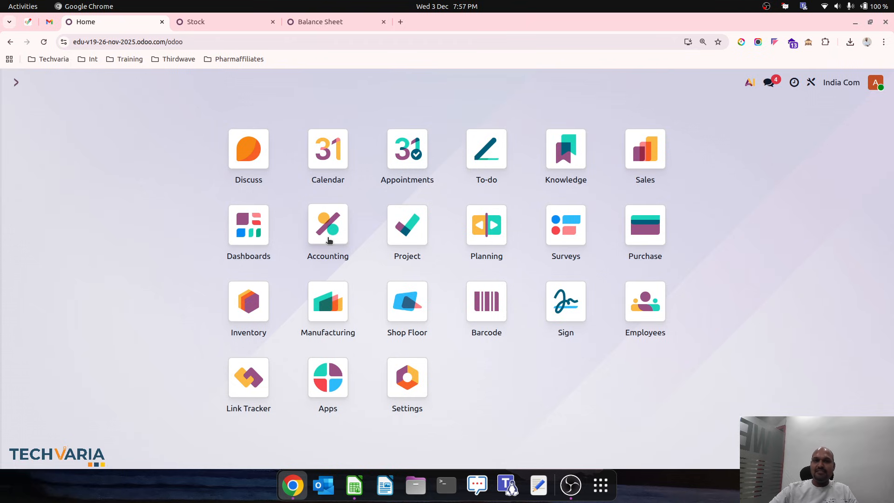
pyautogui.click(260, 308)
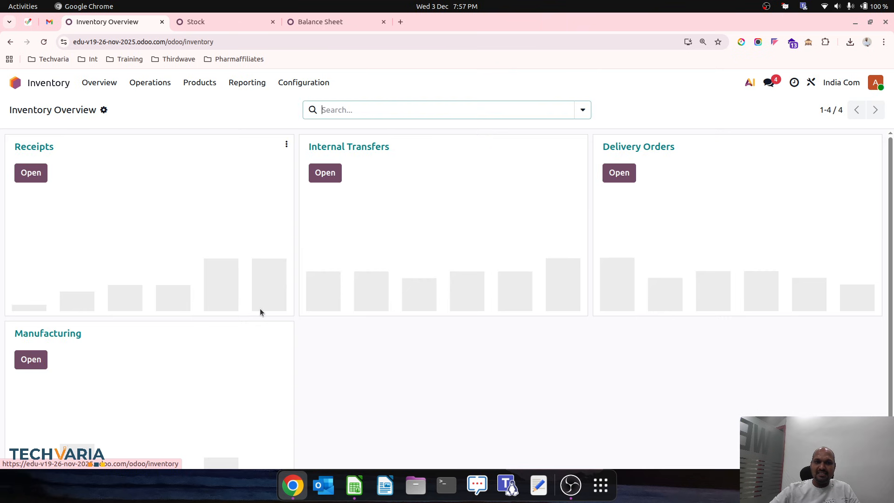
pyautogui.click(247, 83)
pyautogui.click(248, 103)
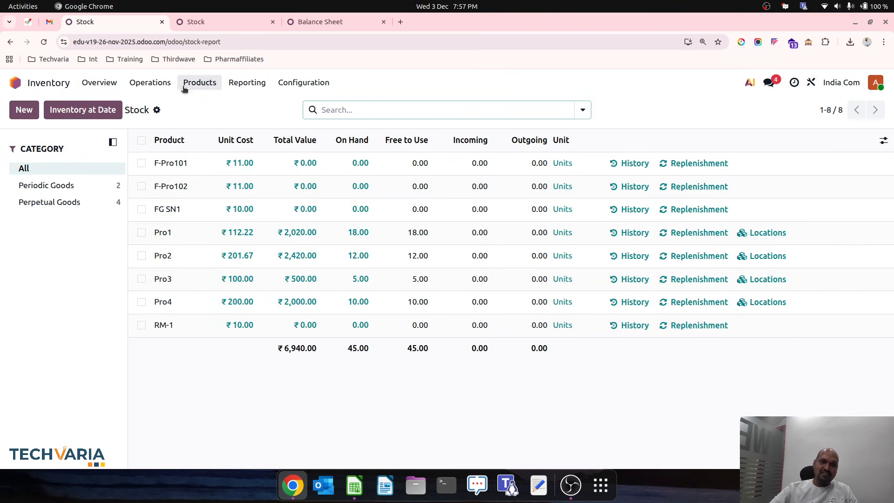
# Step: Switch to the Accounting module and open the Inventory Valuation review to examine the effect of the customer invoice
pyautogui.click(49, 82)
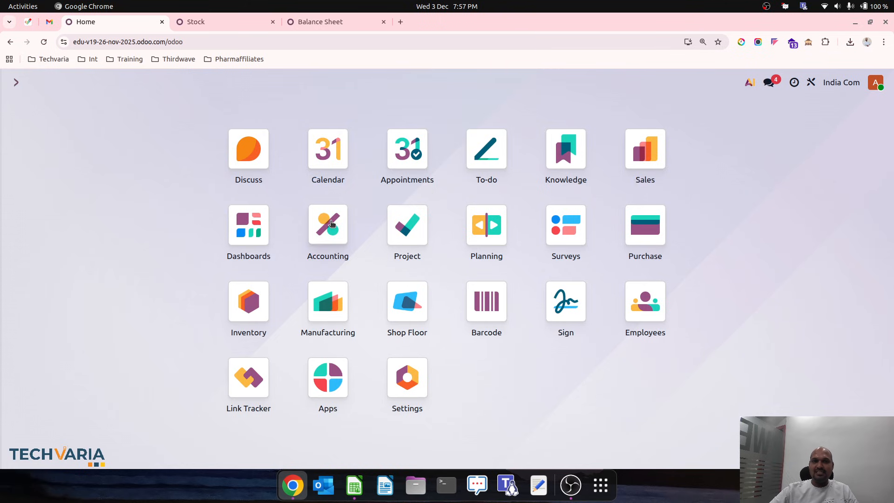
pyautogui.click(331, 224)
pyautogui.click(337, 85)
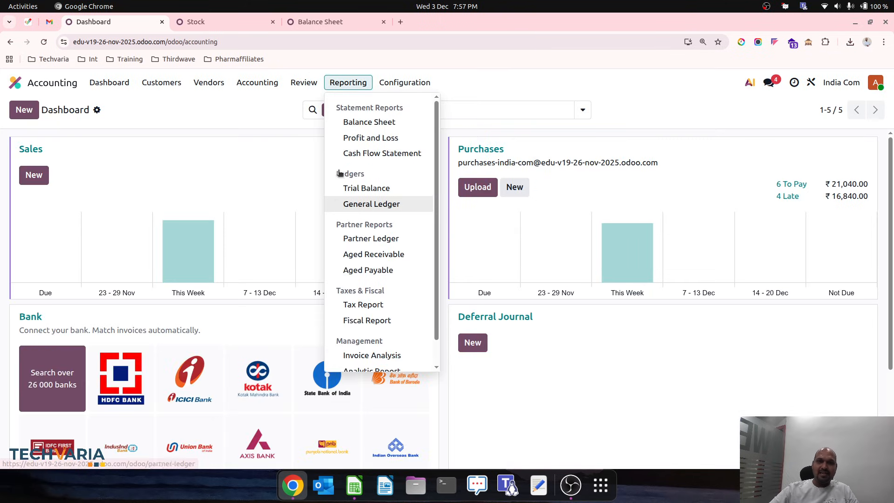
pyautogui.moveTo(312, 86)
pyautogui.click(333, 223)
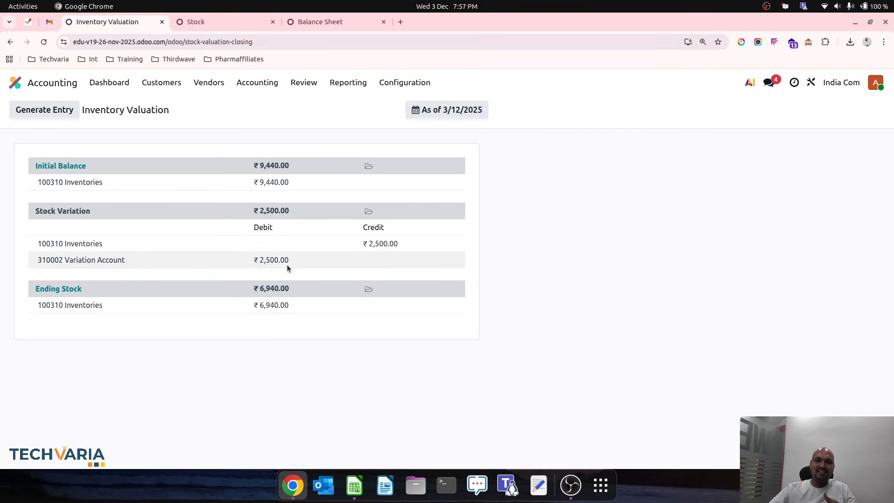
# Step: Generate and post the stock closing entry from the inventory valuation, and return to the Inventory Valuation review
pyautogui.click(56, 117)
pyautogui.click(21, 144)
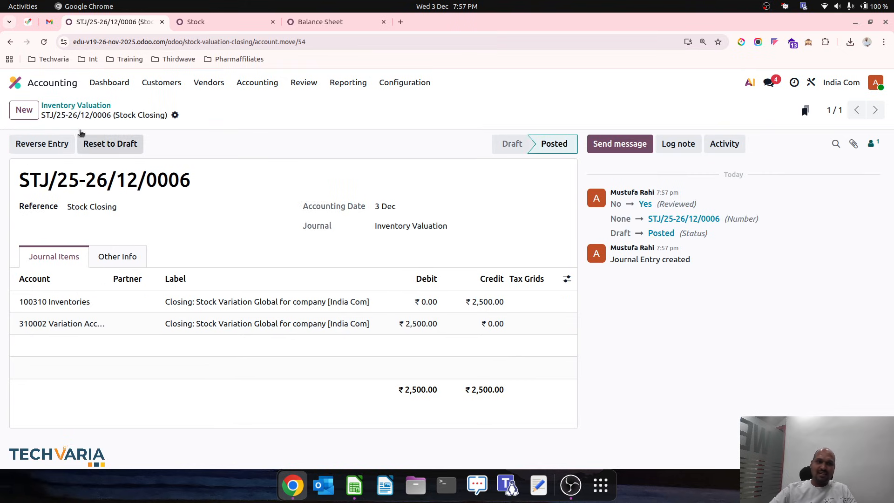
pyautogui.click(97, 105)
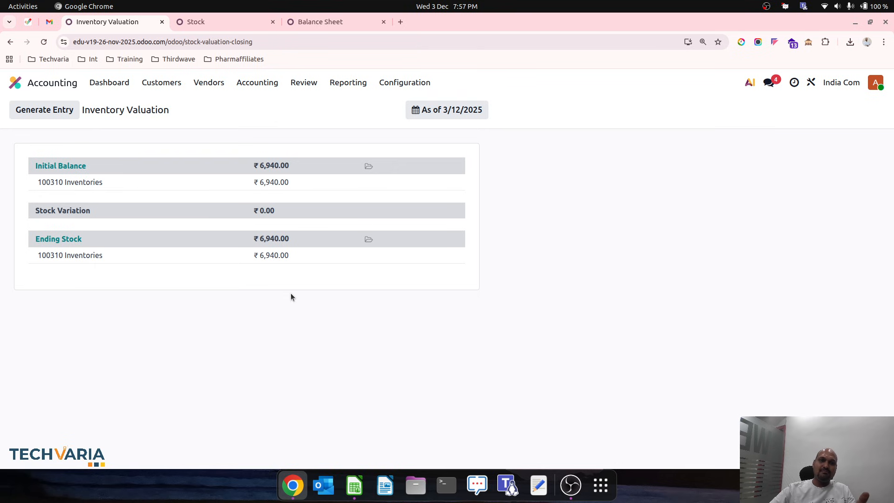
# Step: Reload the Balance Sheet and compare its 100310 Inventories balance with the total value in the Stock report
pyautogui.click(326, 22)
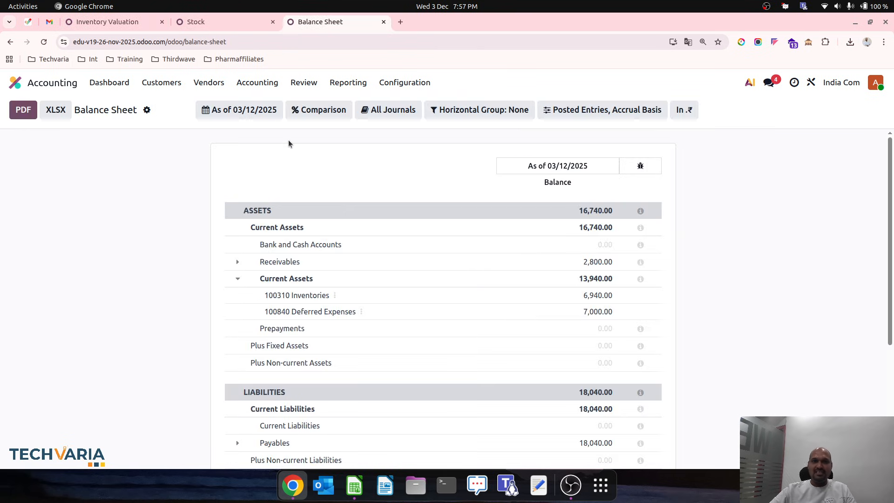
pyautogui.click(340, 84)
pyautogui.click(359, 121)
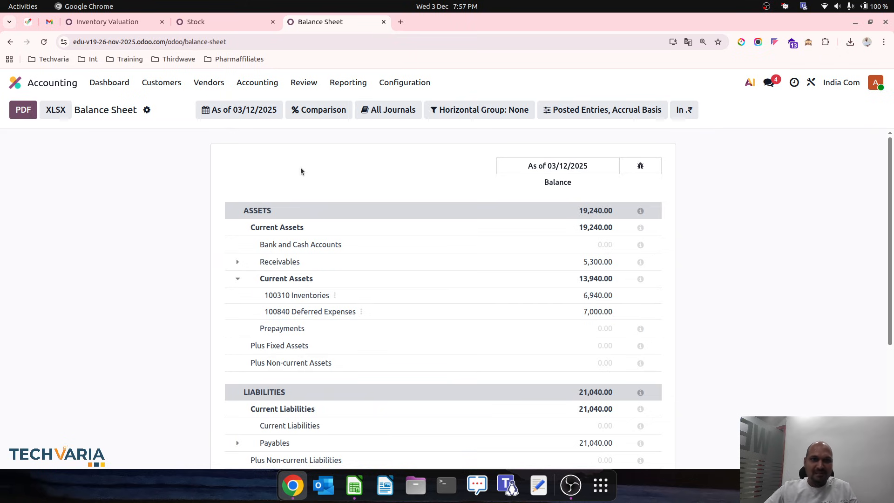
pyautogui.click(205, 21)
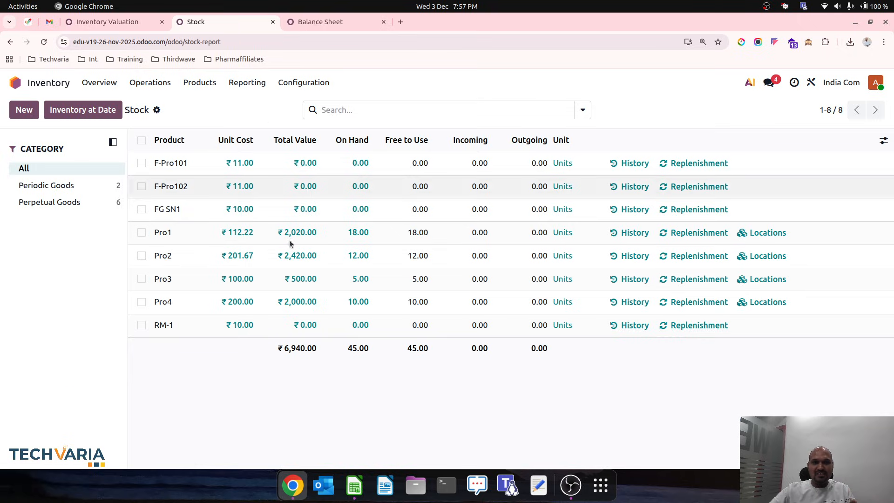
pyautogui.click(323, 19)
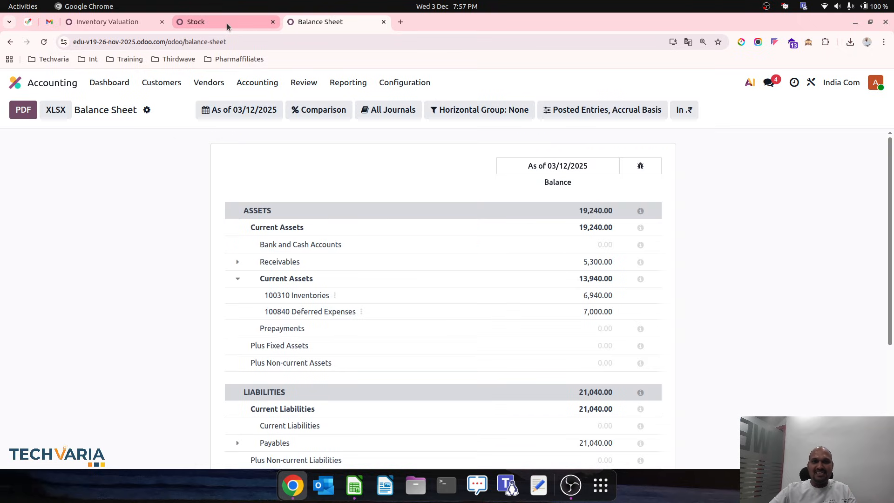
pyautogui.click(304, 83)
pyautogui.click(304, 83)
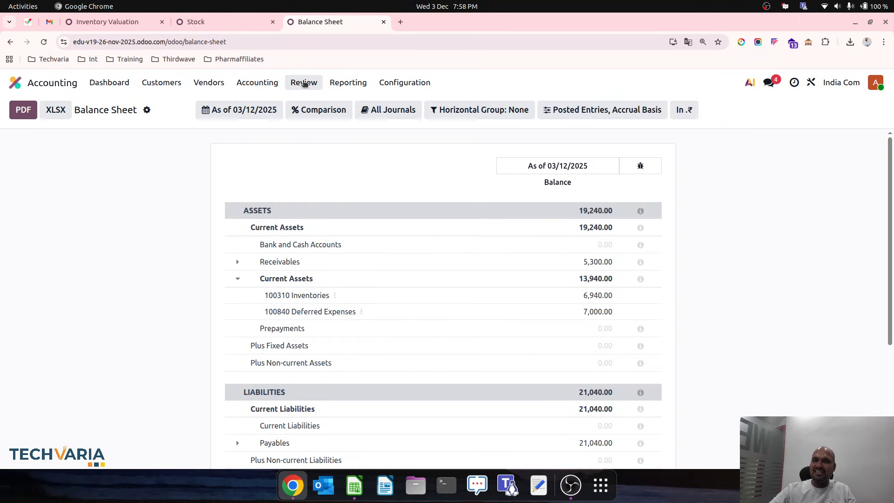
pyautogui.click(244, 16)
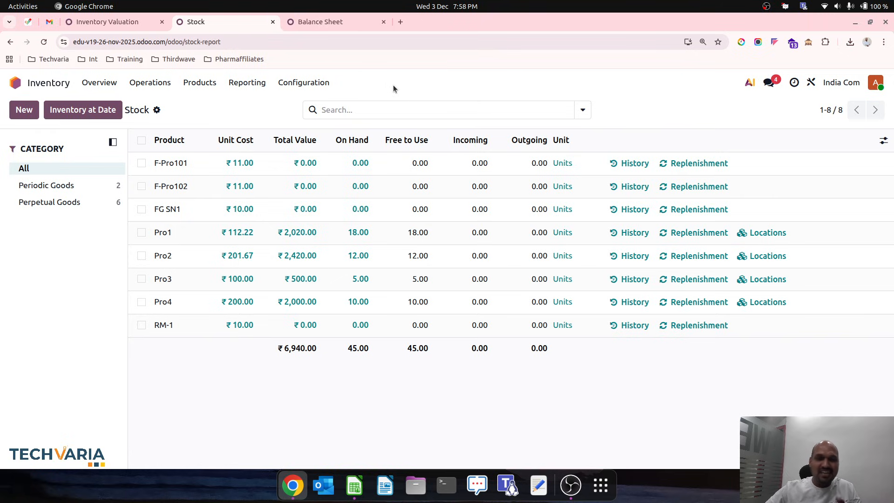